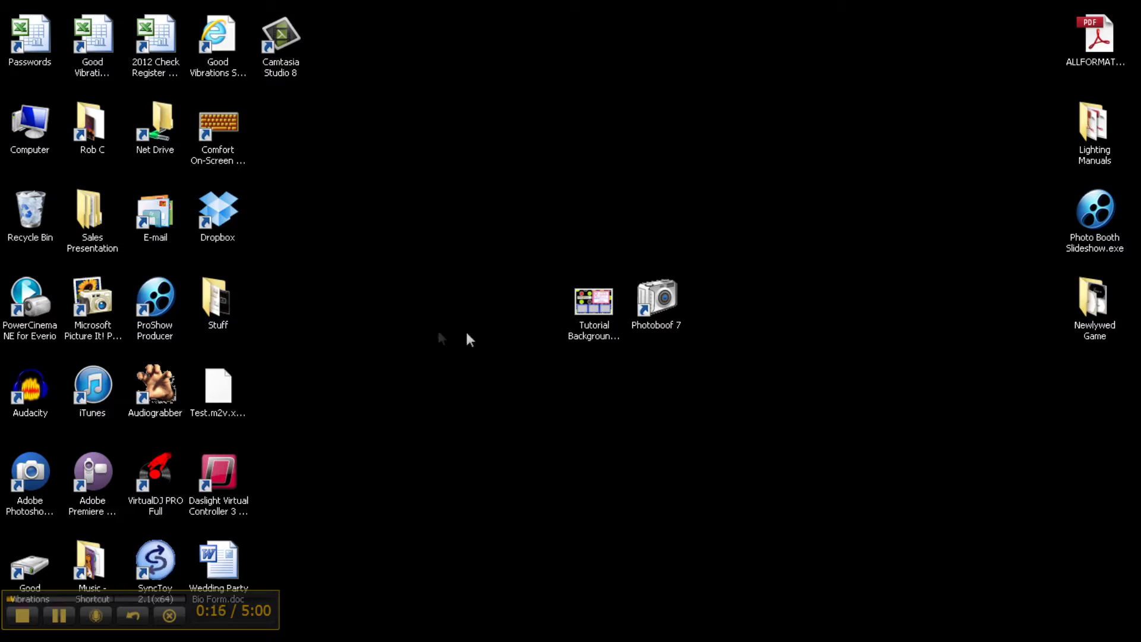
# Open Tutorial Background.png from the desktop in Windows Photo Gallery.
pyautogui.click(600, 309)
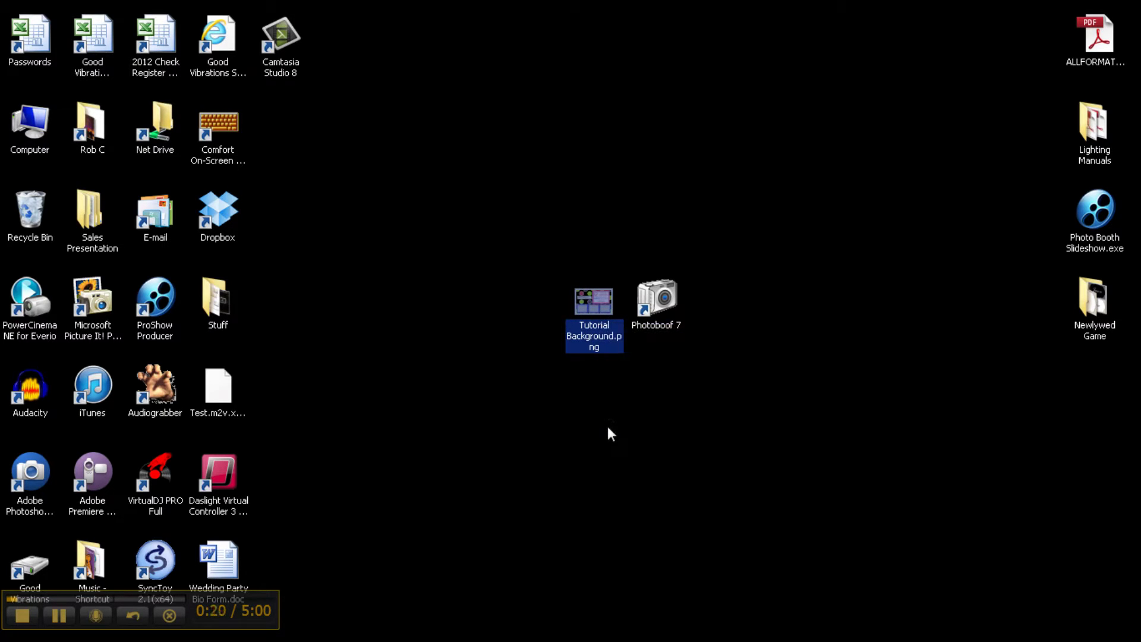
pyautogui.doubleClick(595, 314)
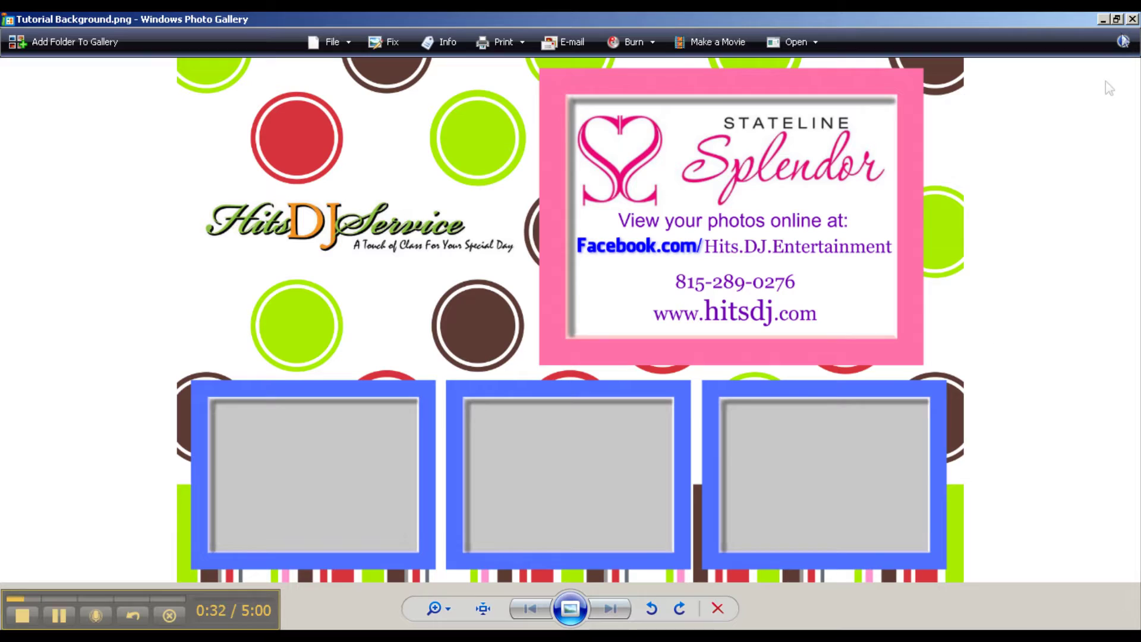
# Close Windows Photo Gallery after looking over the polka-dot three-frame template.
pyautogui.click(1133, 19)
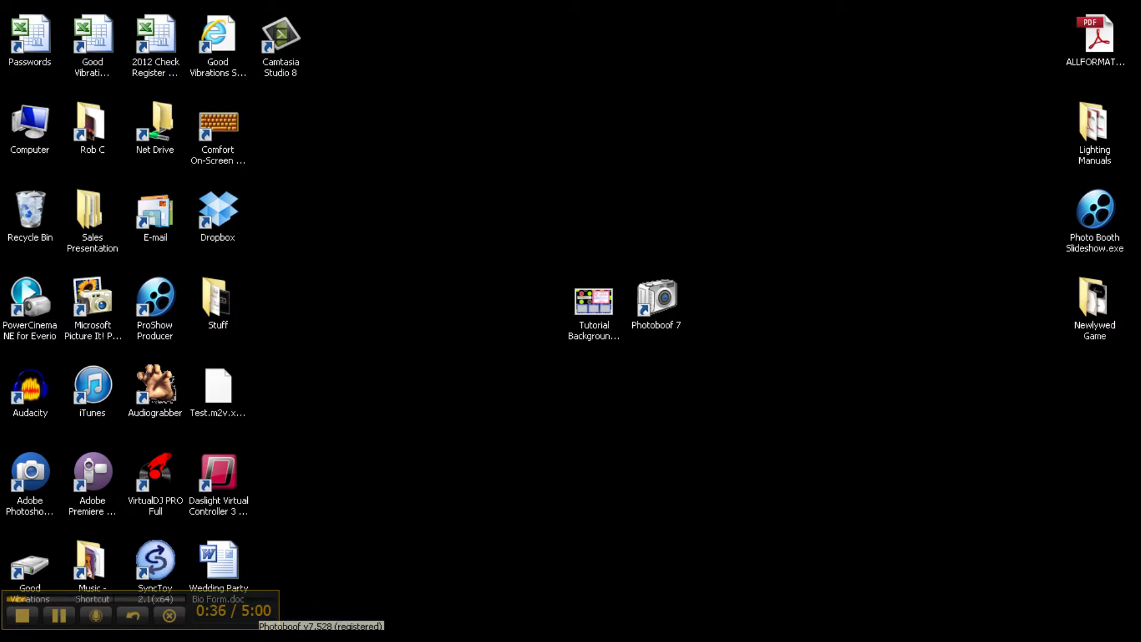
# Launch Photoboof 7 and open its Preferences via the File menu.
pyautogui.click(321, 625)
pyautogui.click(459, 152)
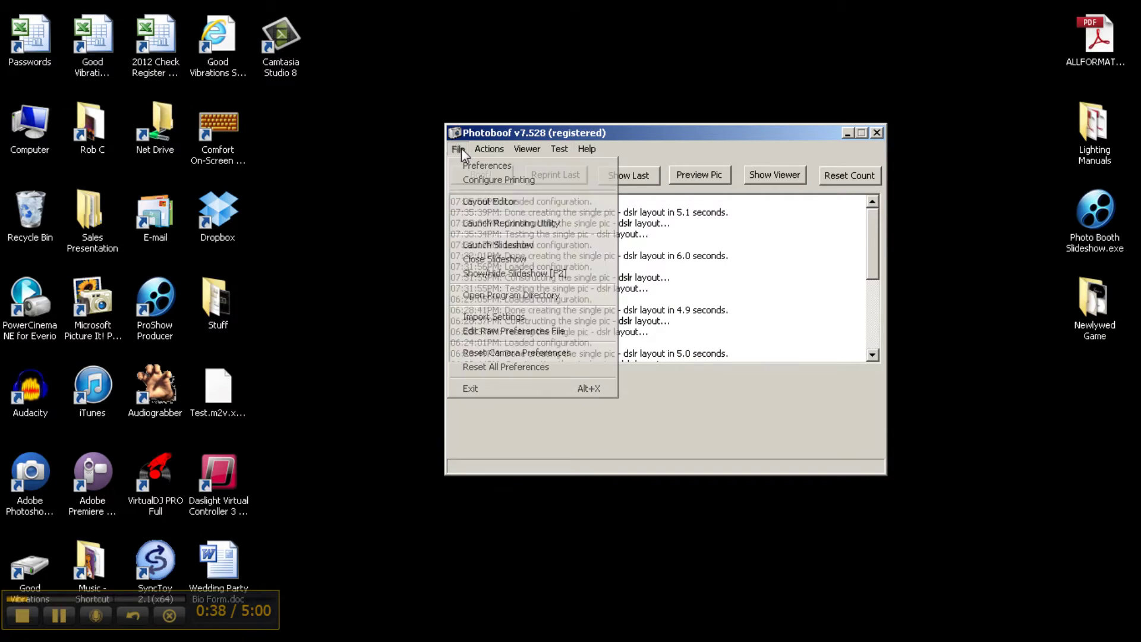
pyautogui.click(463, 166)
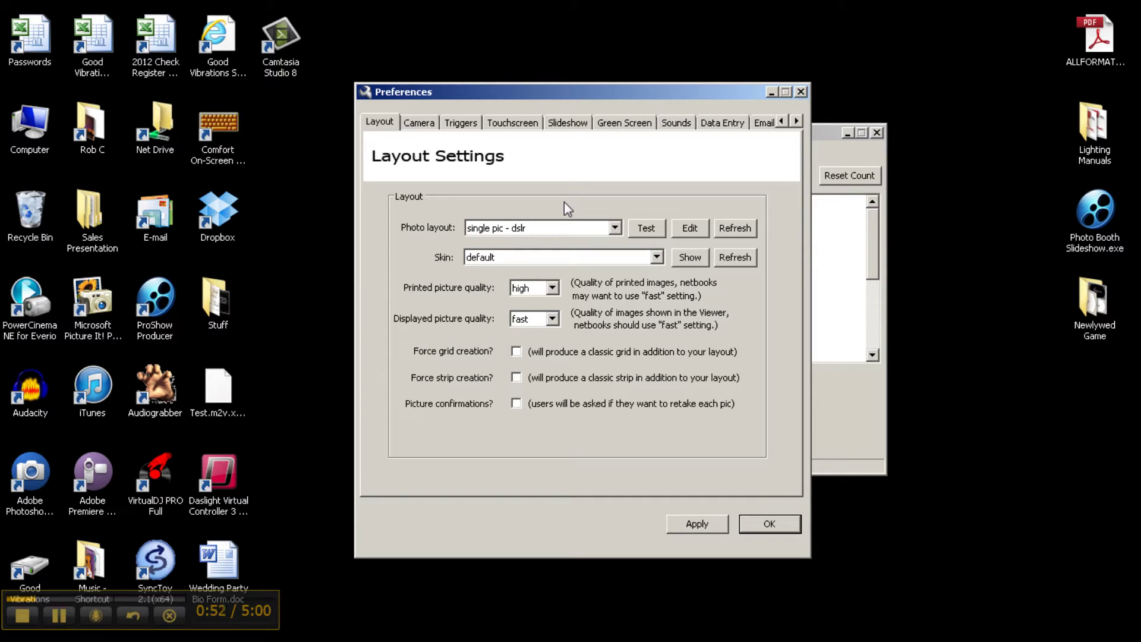
# Keep single pic - dslr as the photo layout, run a test of it, and close the viewer.
pyautogui.click(615, 228)
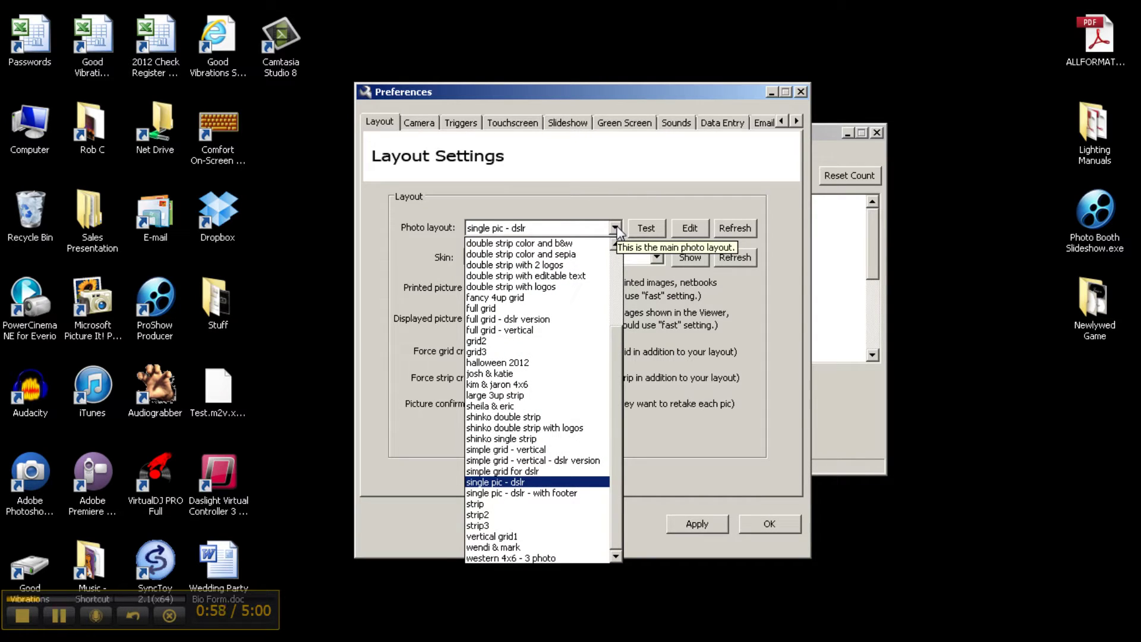
pyautogui.click(646, 233)
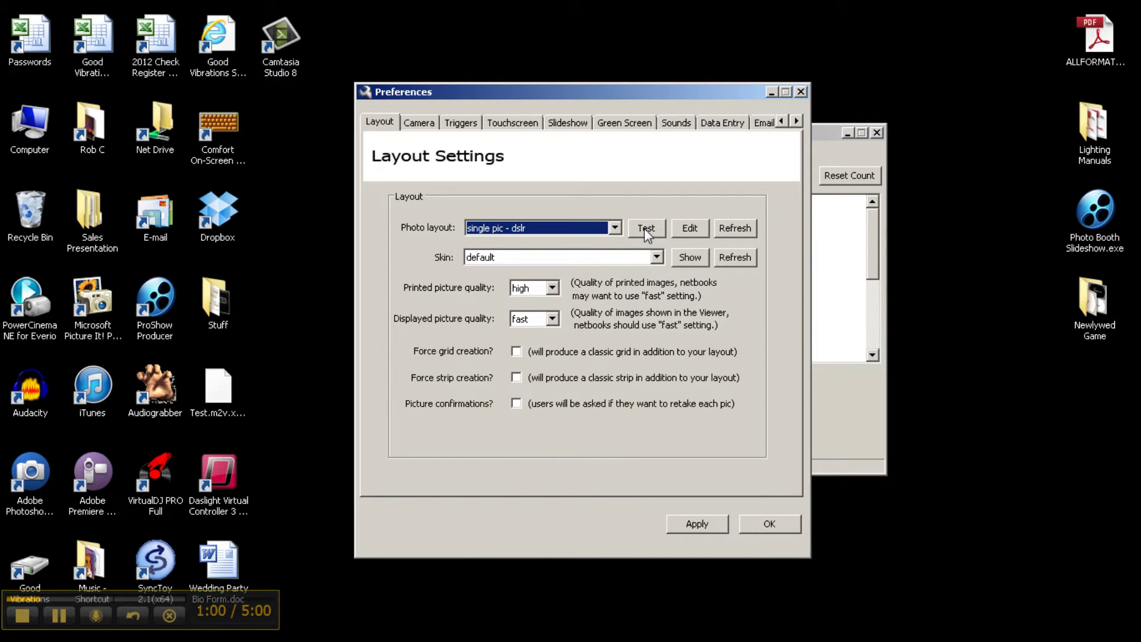
pyautogui.click(646, 232)
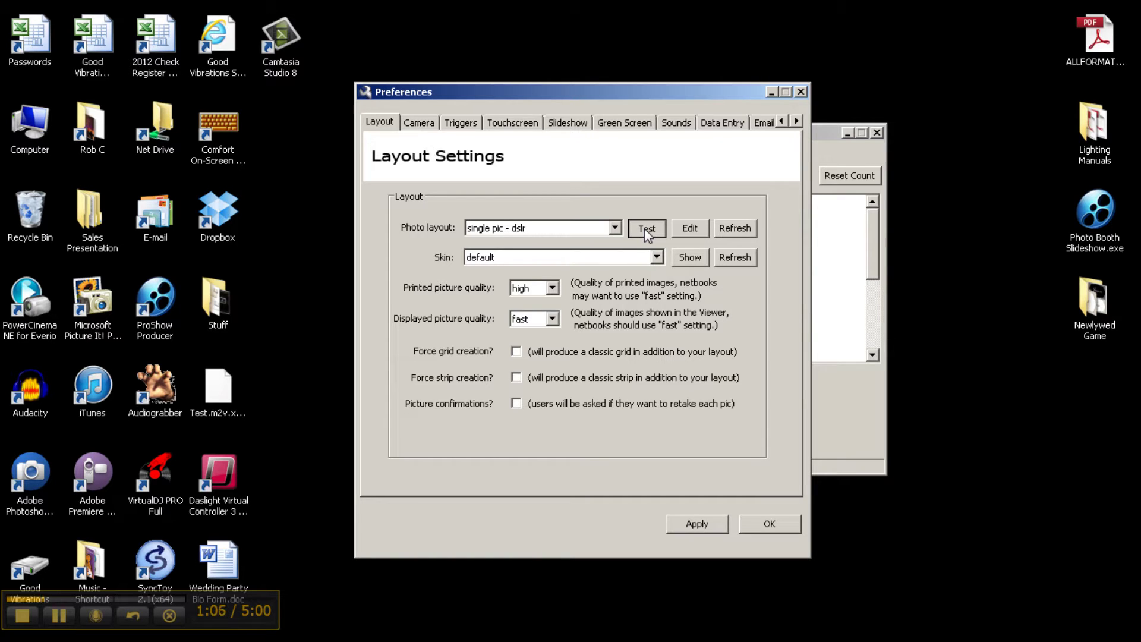
pyautogui.click(645, 228)
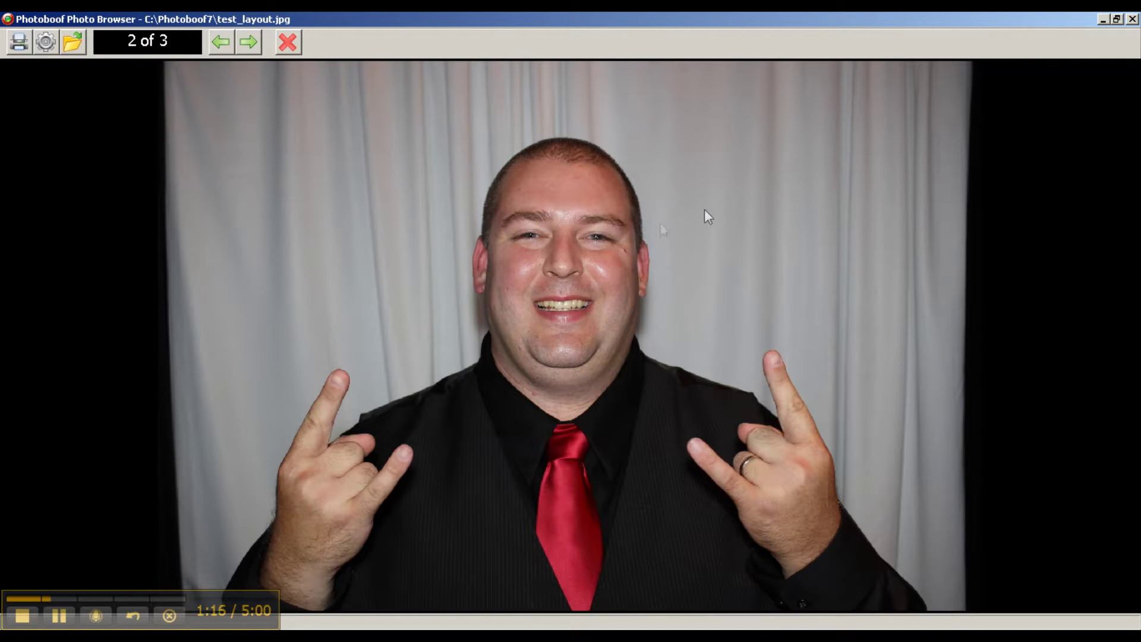
pyautogui.click(1133, 19)
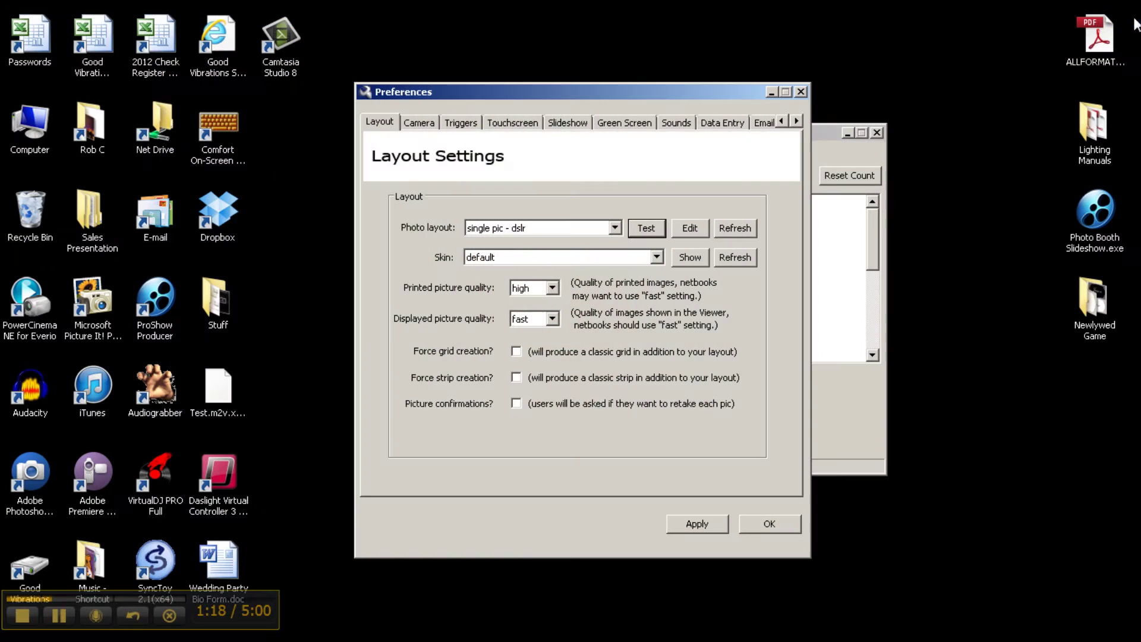
# Duplicate the single pic - dslr layout in the Layout Editor under the name 'Tutorial 4x6'.
pyautogui.click(703, 233)
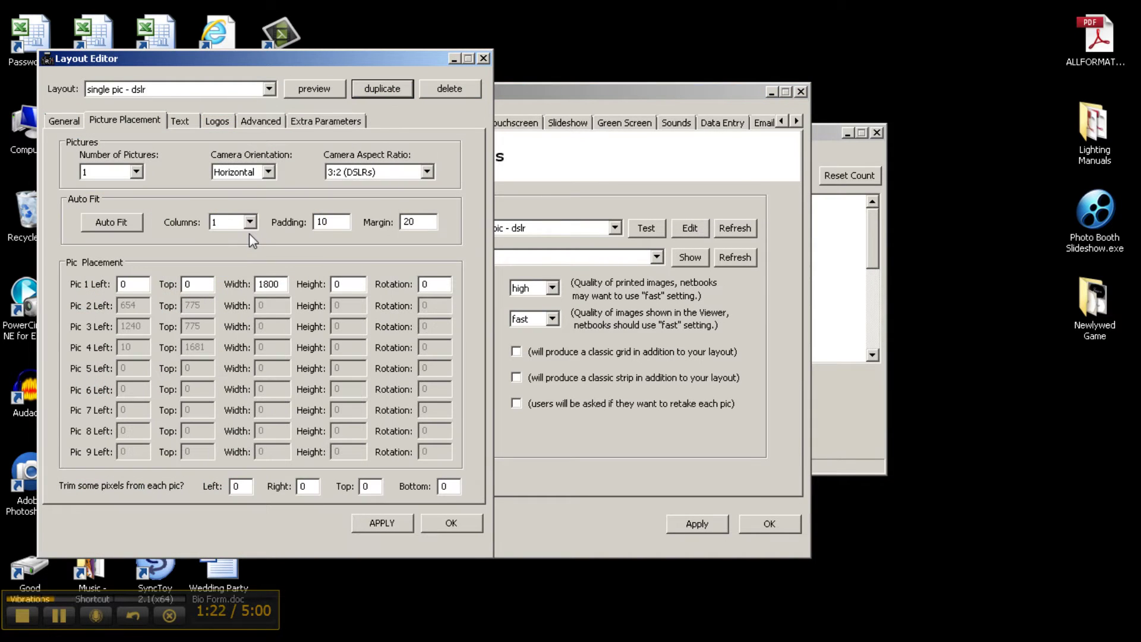
pyautogui.click(386, 95)
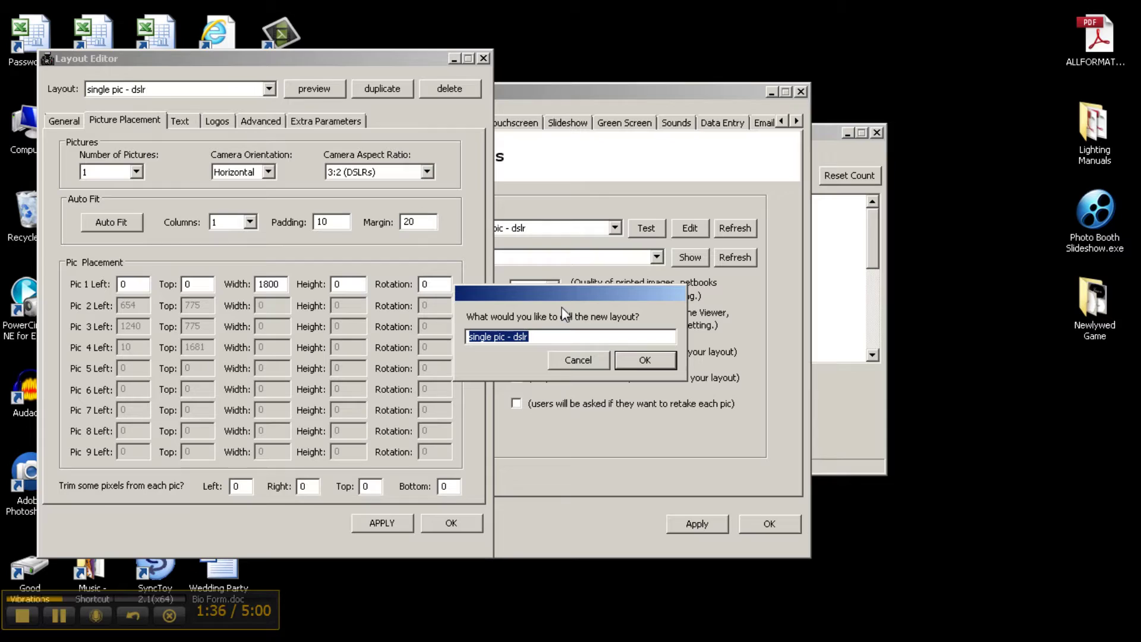
pyautogui.write('Tutor')
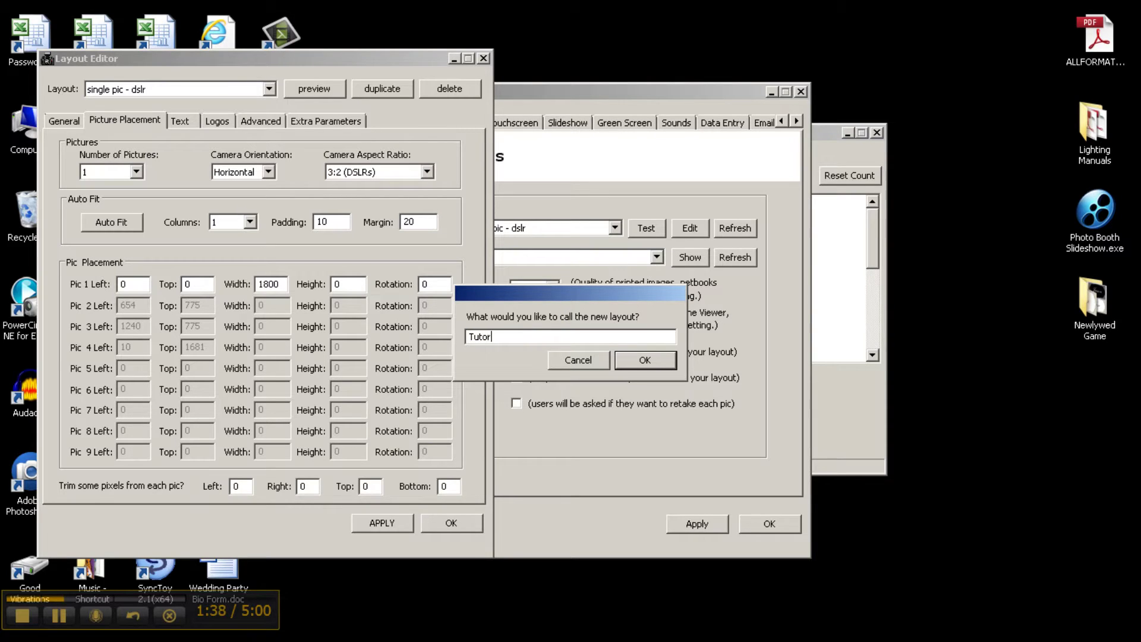
pyautogui.write('ial 4x6')
pyautogui.press('Return')
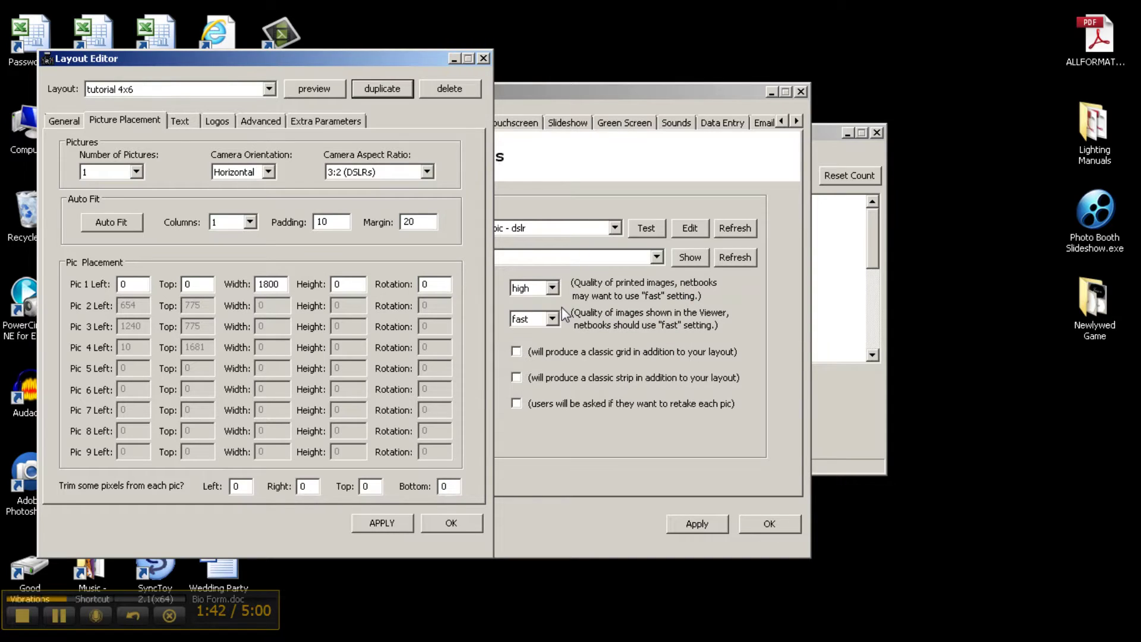
# Set the layout to 3 pictures with a 4:3 camera aspect ratio.
pyautogui.click(135, 173)
pyautogui.click(135, 209)
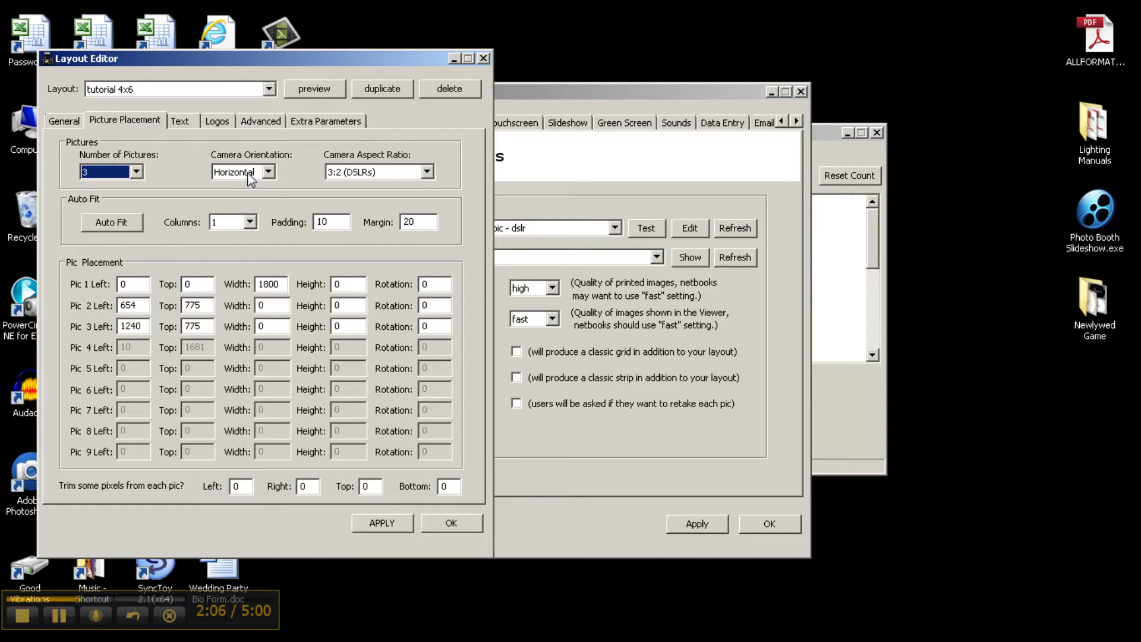
pyautogui.click(427, 172)
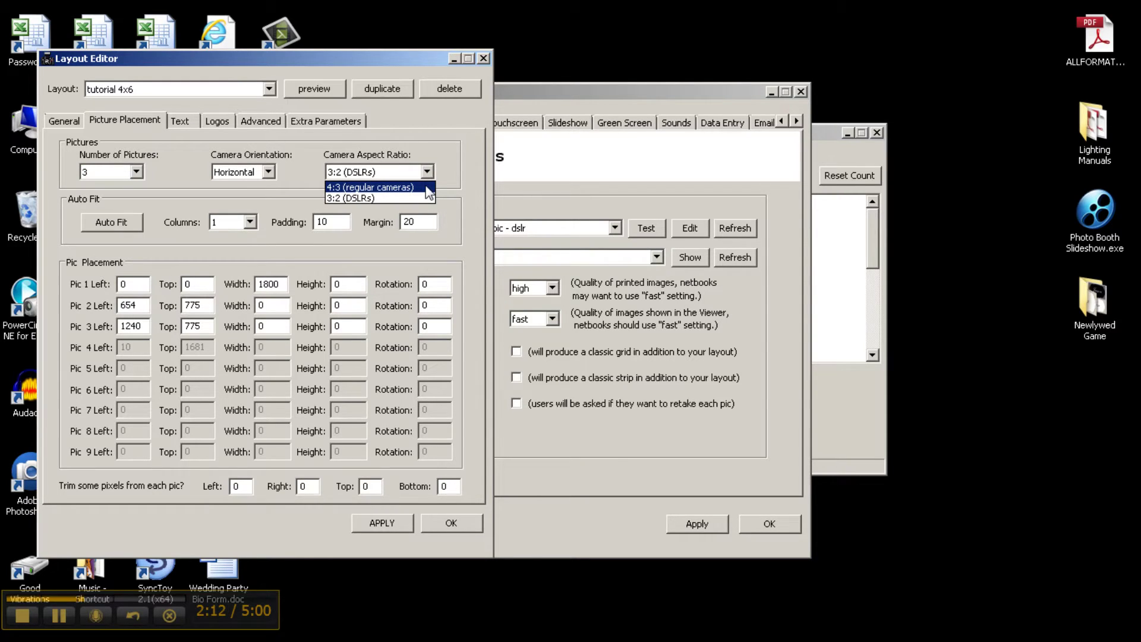
pyautogui.click(426, 187)
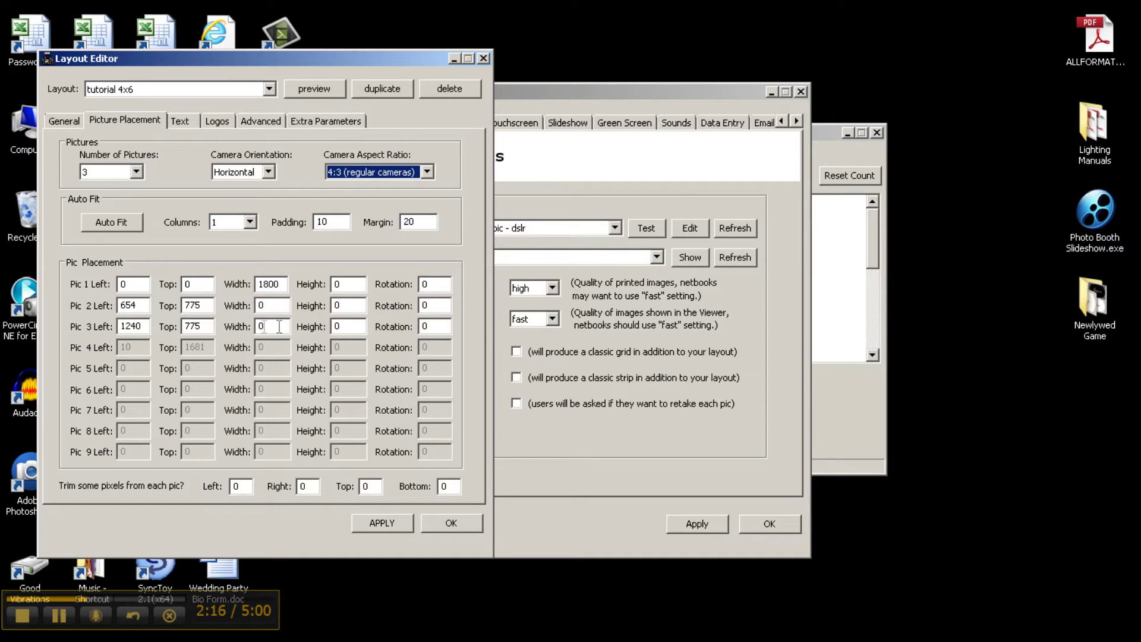
# Set the pictures' Left positions to 50 and picture 1's width to 500.
pyautogui.click(131, 285)
pyautogui.doubleClick(131, 285)
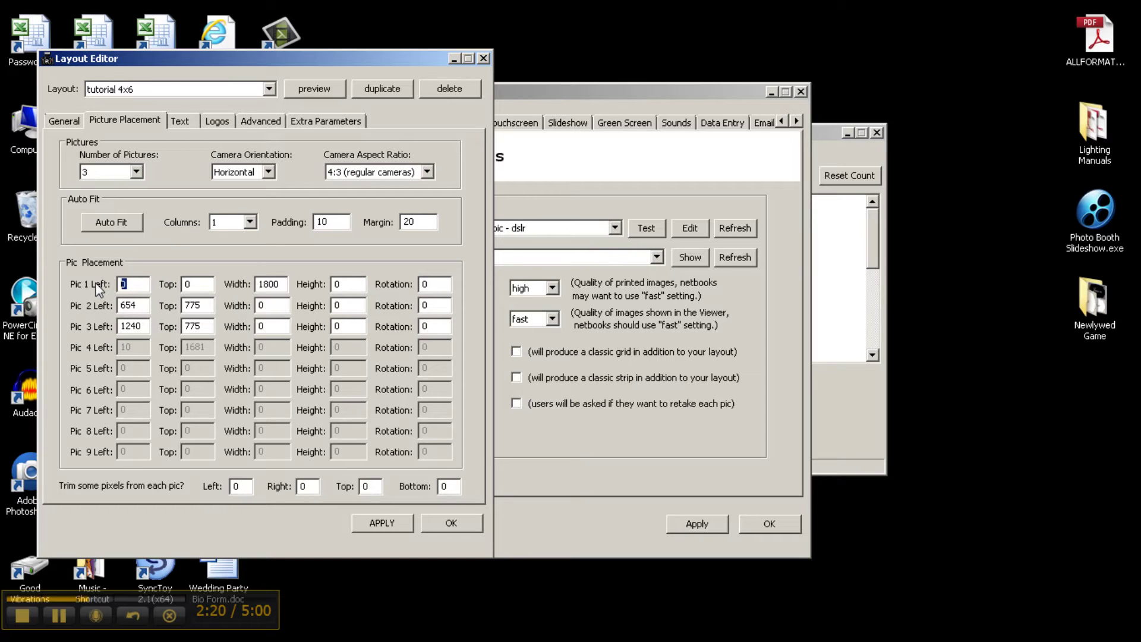
pyautogui.write('50')
pyautogui.moveTo(137, 306); pyautogui.dragTo(90, 330)
pyautogui.write('5050')
pyautogui.moveTo(283, 284); pyautogui.dragTo(226, 299)
pyautogui.write('500')
# On the General tab, set the background image to Tutorial Background.png from the Desktop.
pyautogui.click(66, 122)
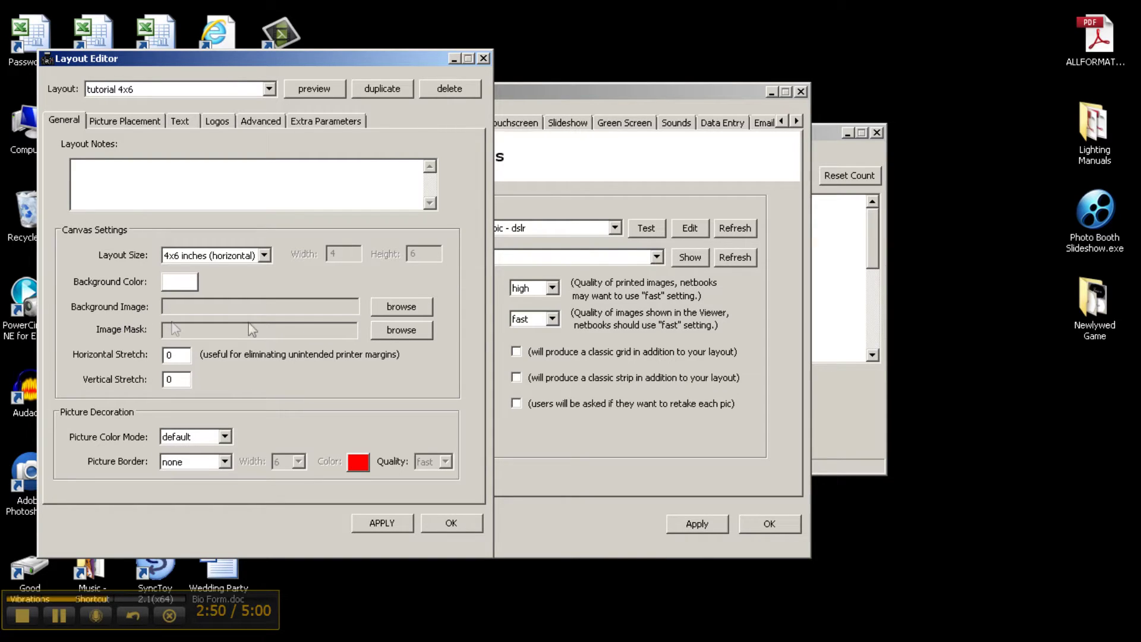
pyautogui.click(402, 309)
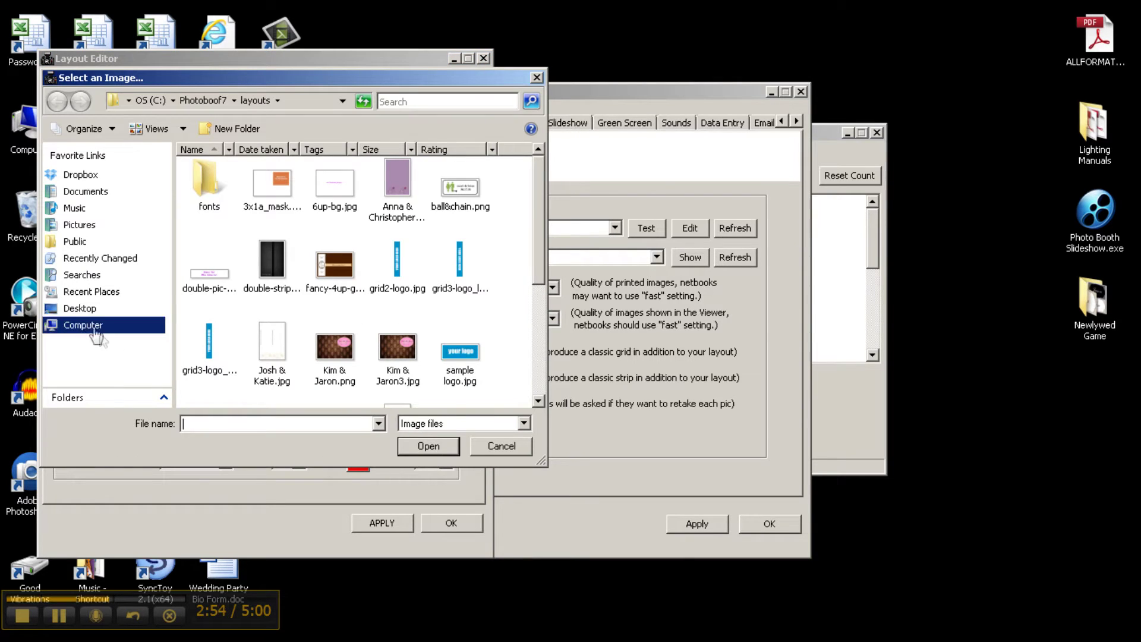
pyautogui.click(83, 308)
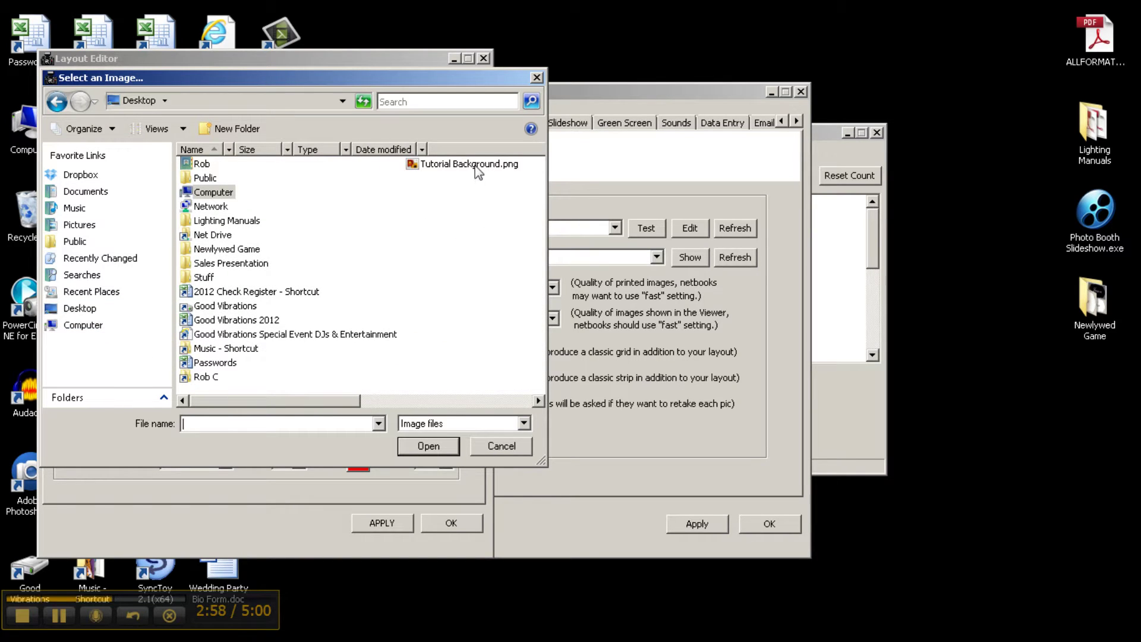
pyautogui.click(478, 171)
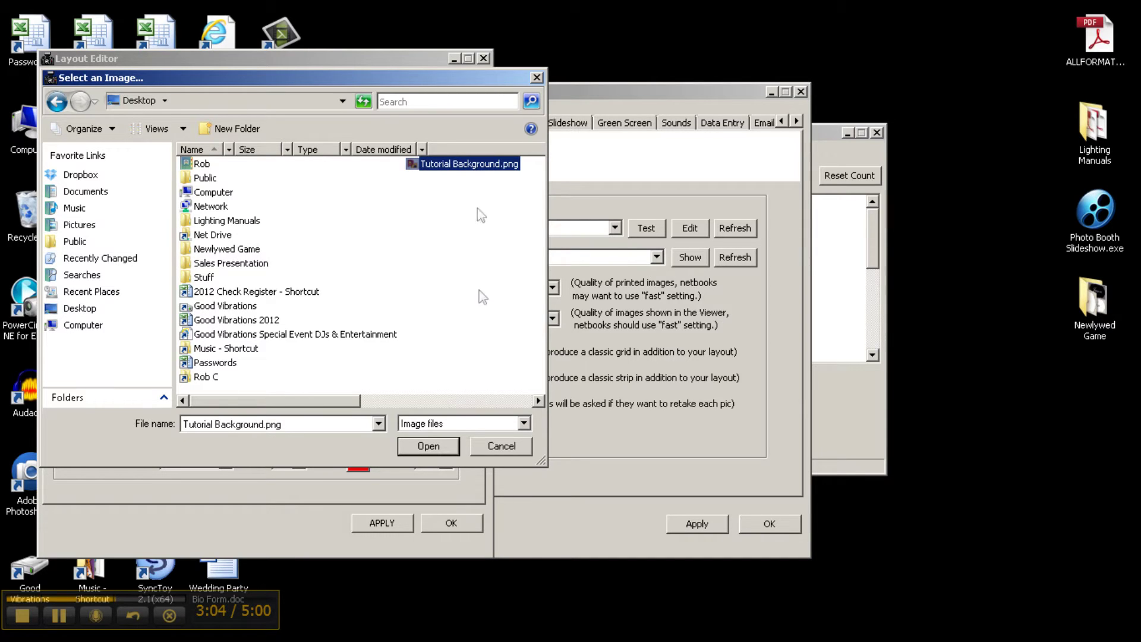
pyautogui.click(442, 449)
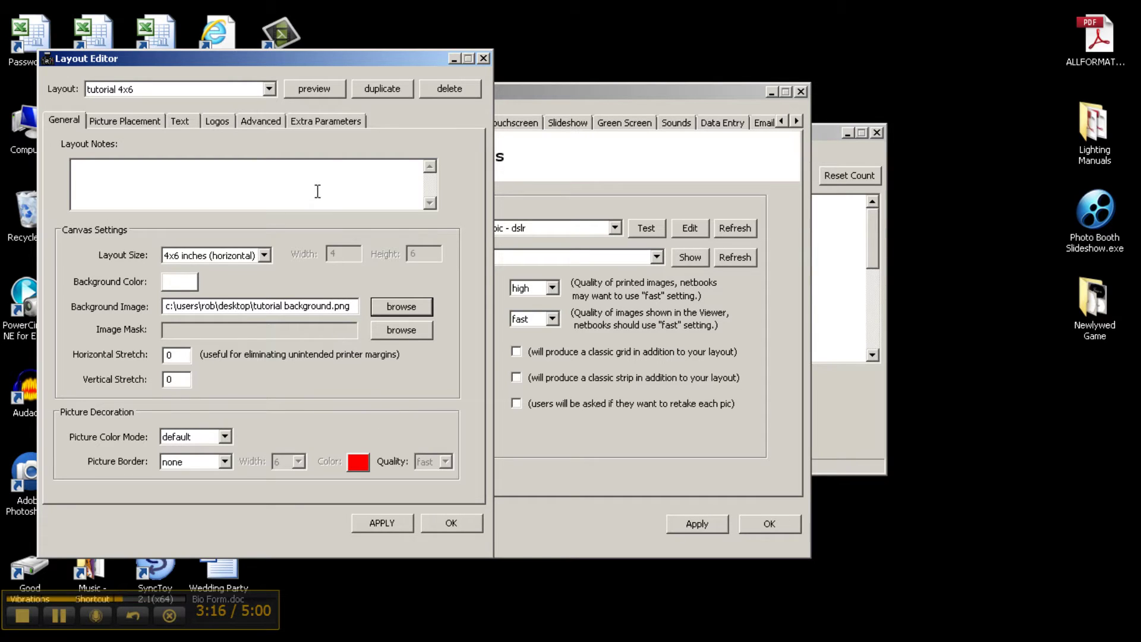
# Preview the tutorial 4x6 layout's photos over the polka-dot background, then close the preview.
pyautogui.click(324, 90)
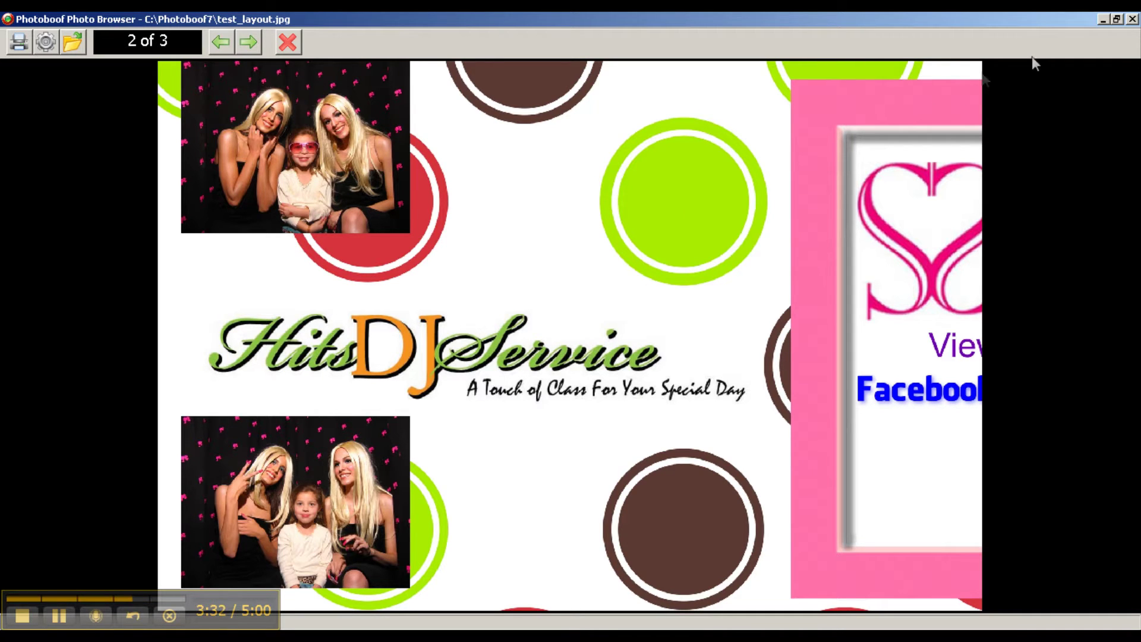
pyautogui.click(1132, 19)
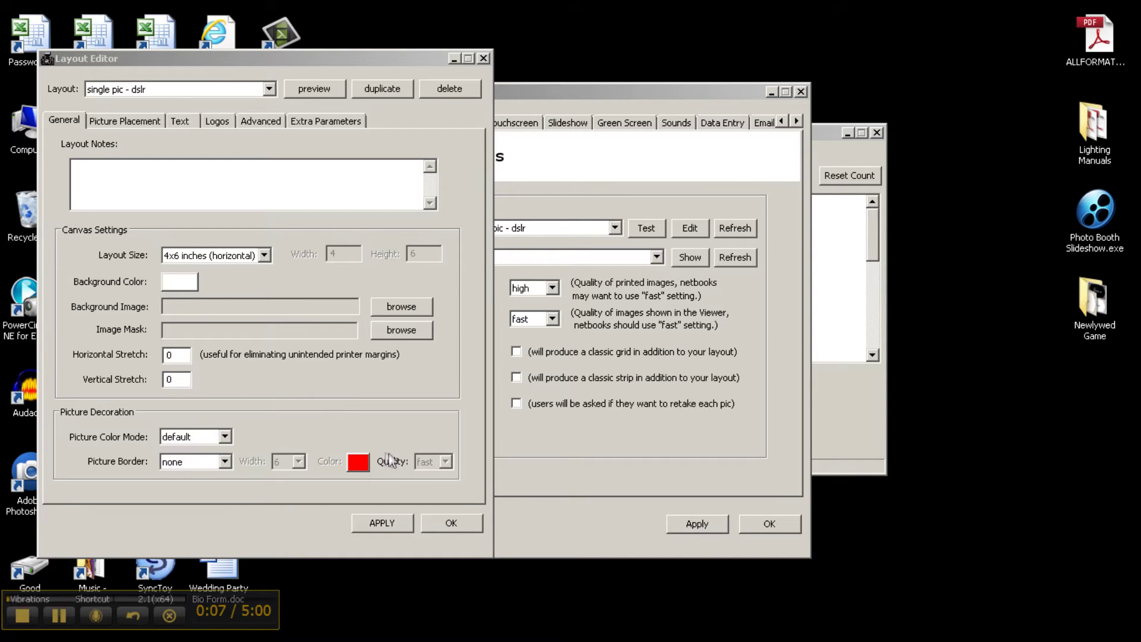
# Accept and close the Layout Editor and Preferences, then quit Photoboof.
pyautogui.click(469, 519)
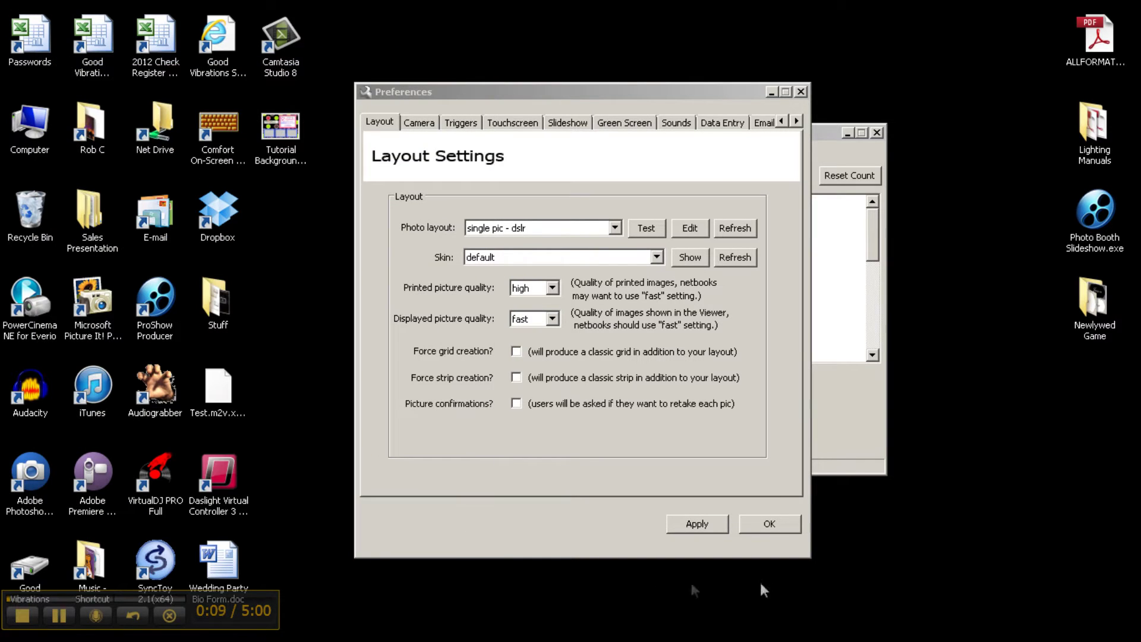
pyautogui.click(769, 524)
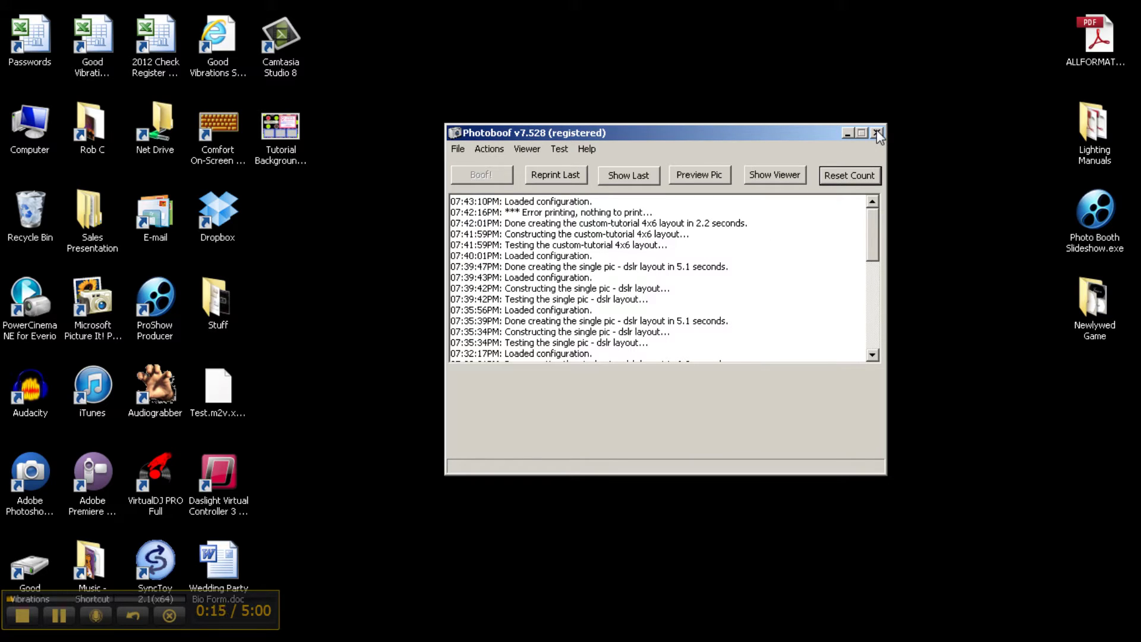
pyautogui.click(877, 133)
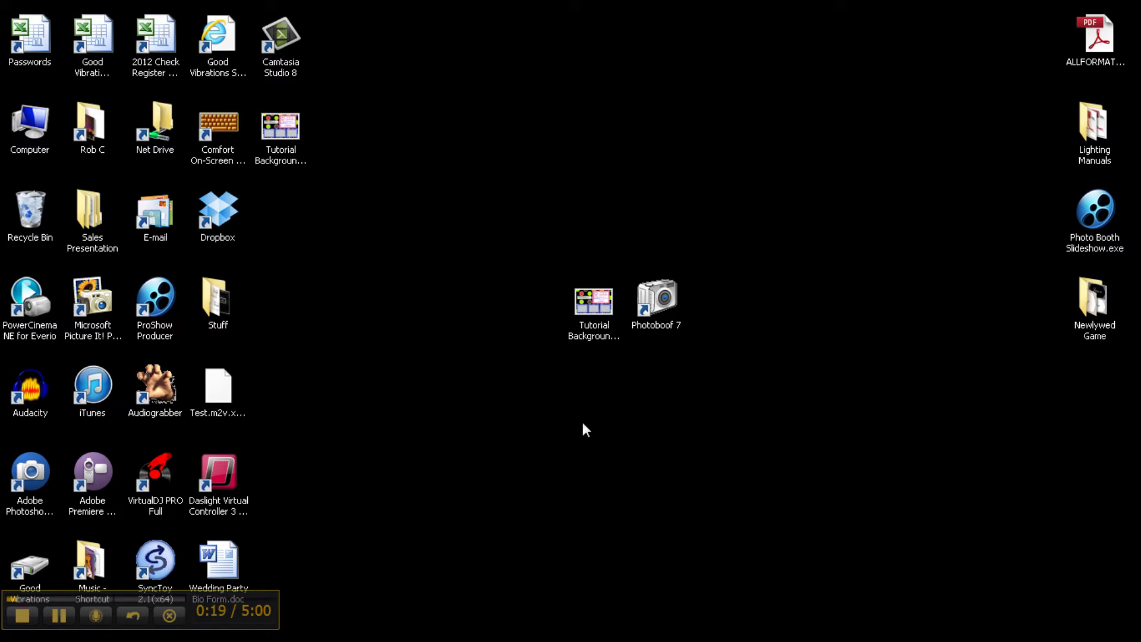
# Open Tutorial Background from the desktop in Adobe Photoshop Elements 6.0 (Editor).
pyautogui.rightClick(599, 310)
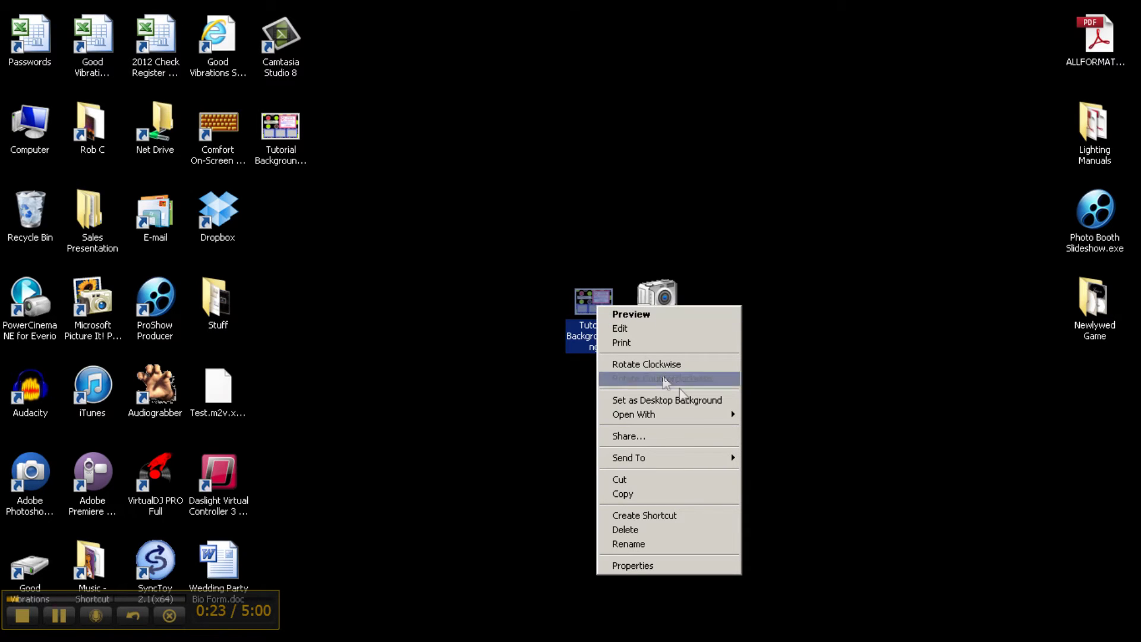
pyautogui.moveTo(728, 414)
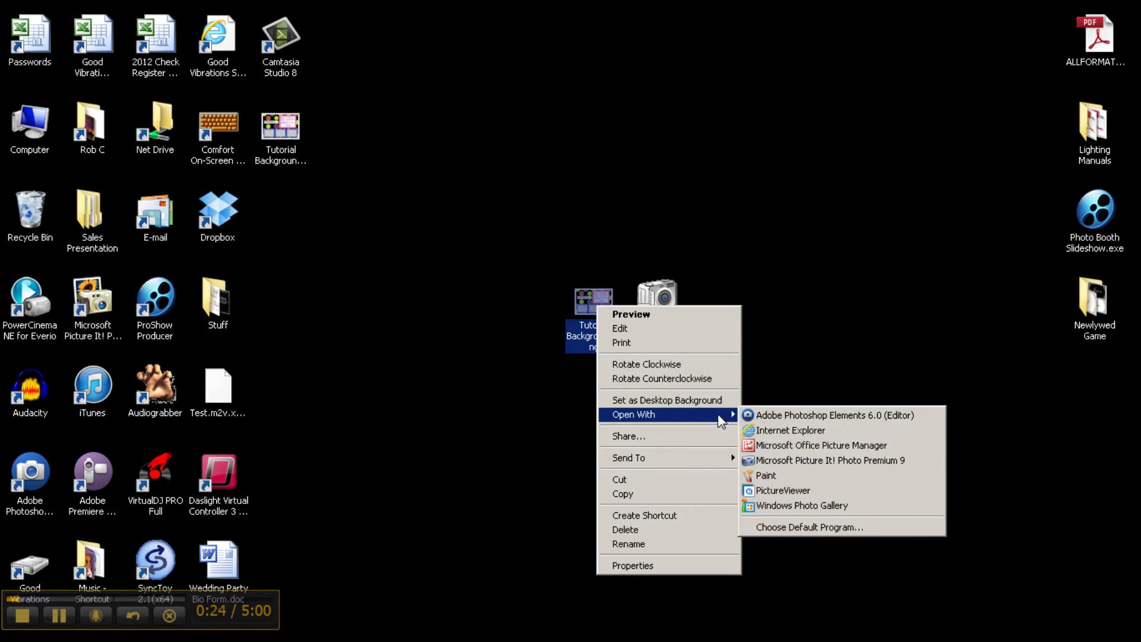
pyautogui.click(775, 418)
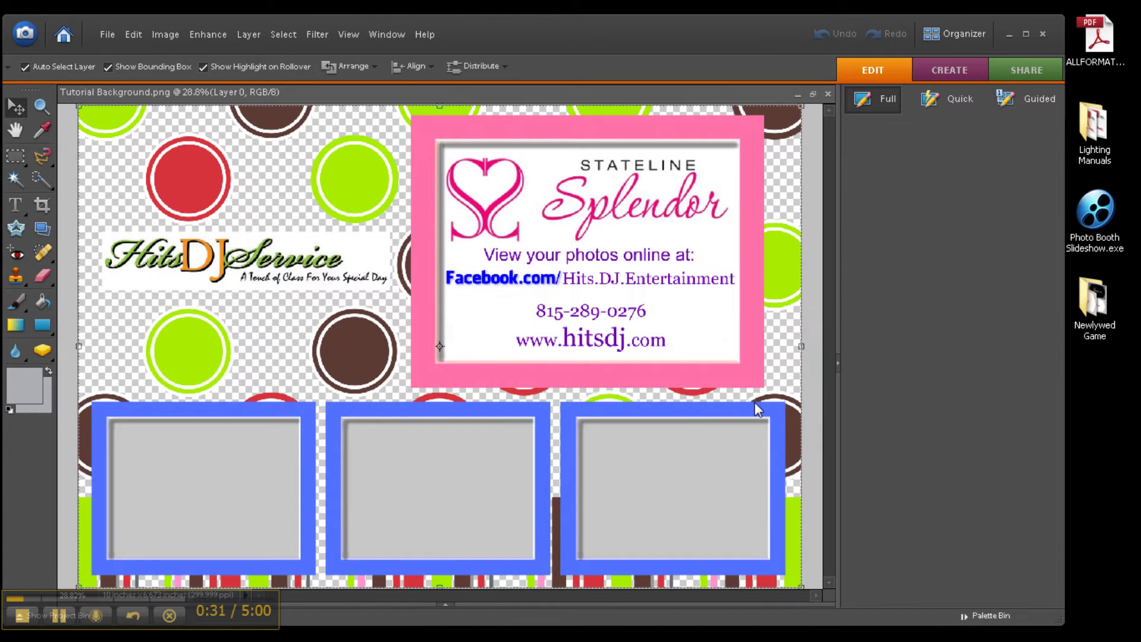
# Resize the image to a document width of 6 inches (1800 × 1201 px).
pyautogui.click(166, 35)
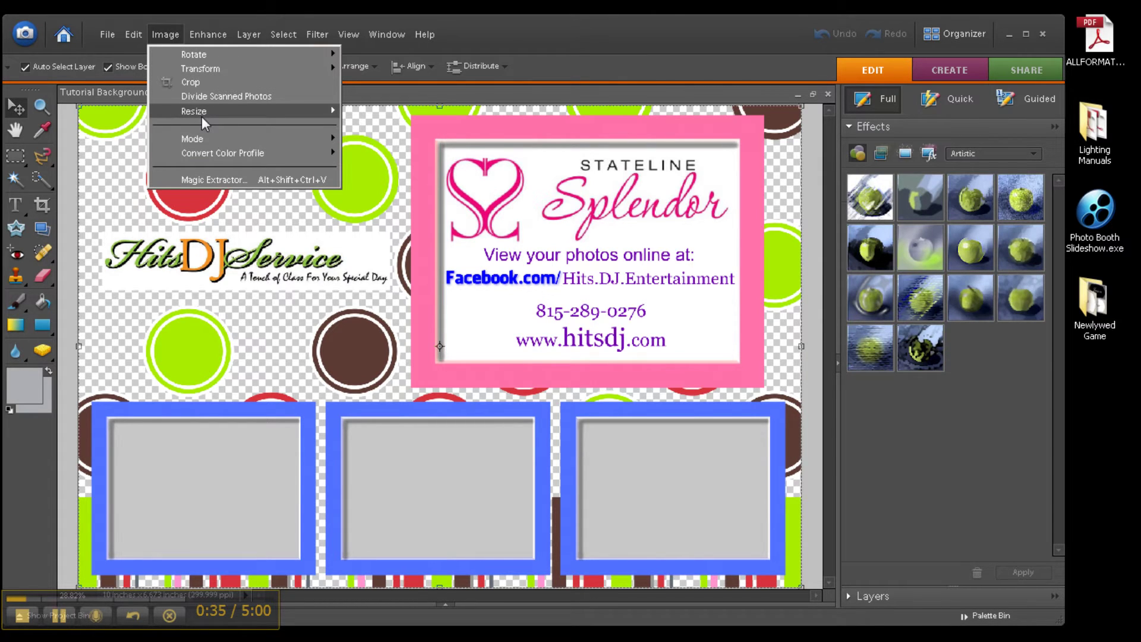
pyautogui.moveTo(212, 114)
pyautogui.click(367, 110)
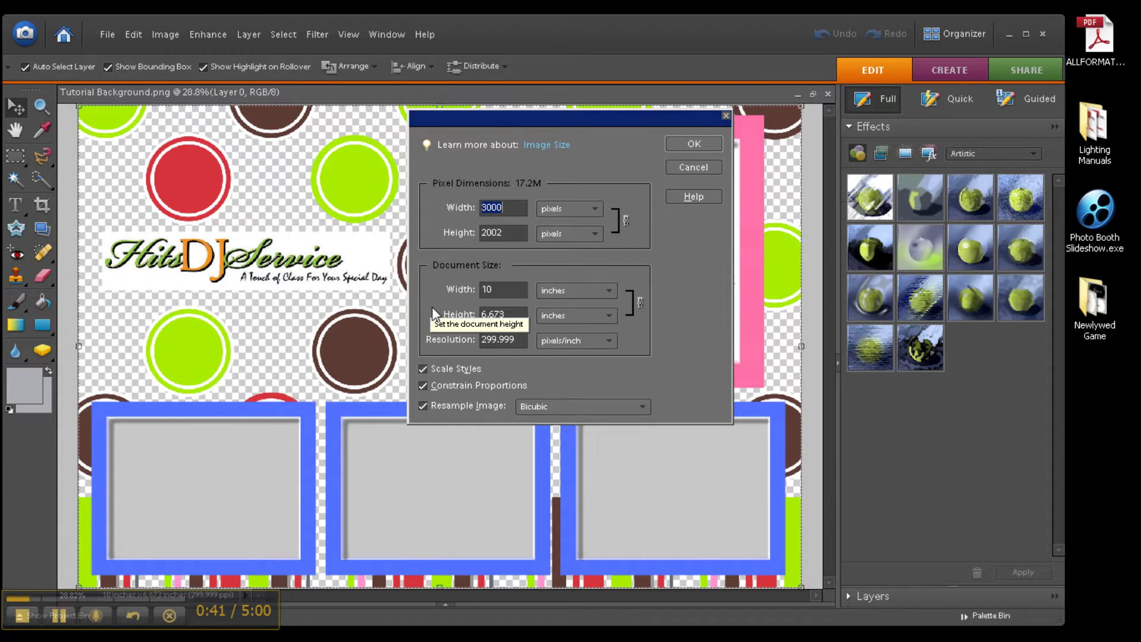
pyautogui.click(510, 288)
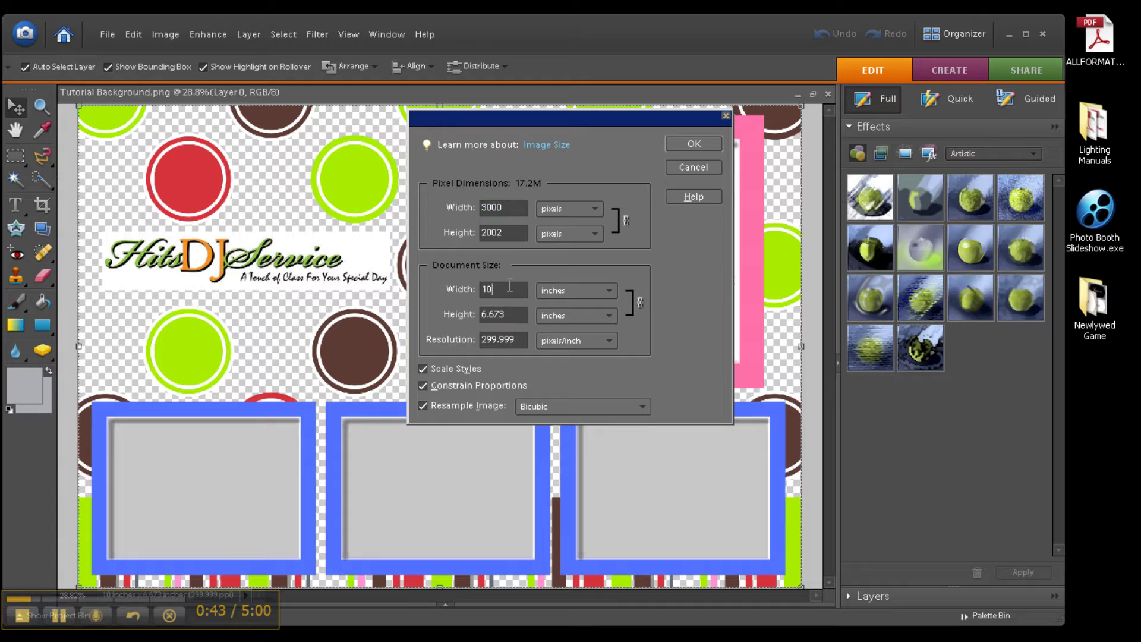
pyautogui.press('BackSpace')
pyautogui.write('6')
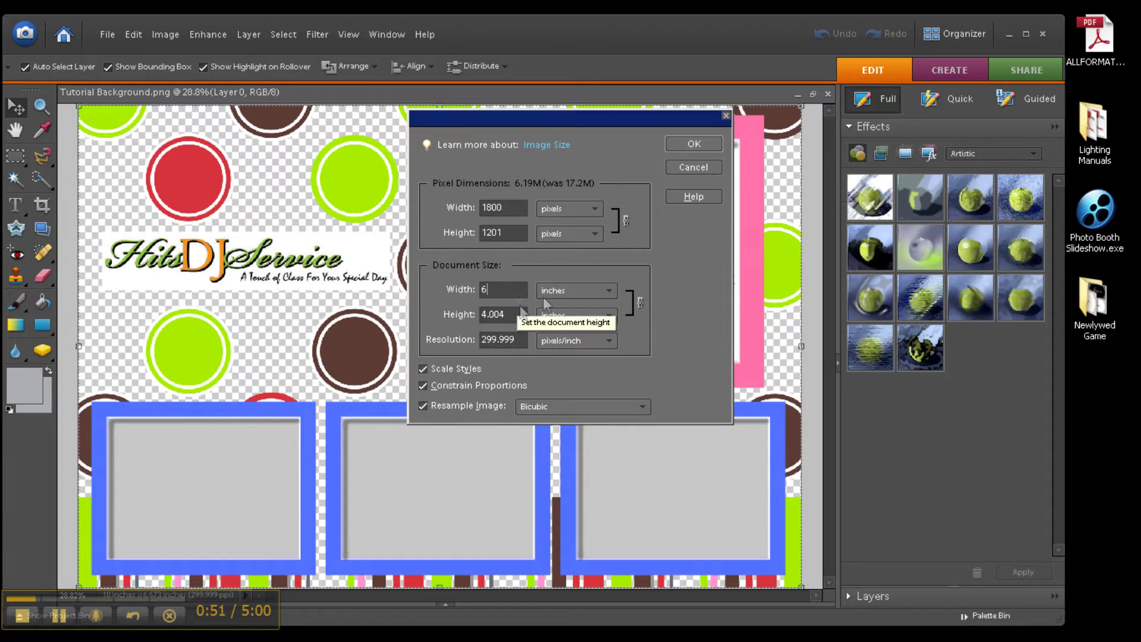
pyautogui.click(695, 143)
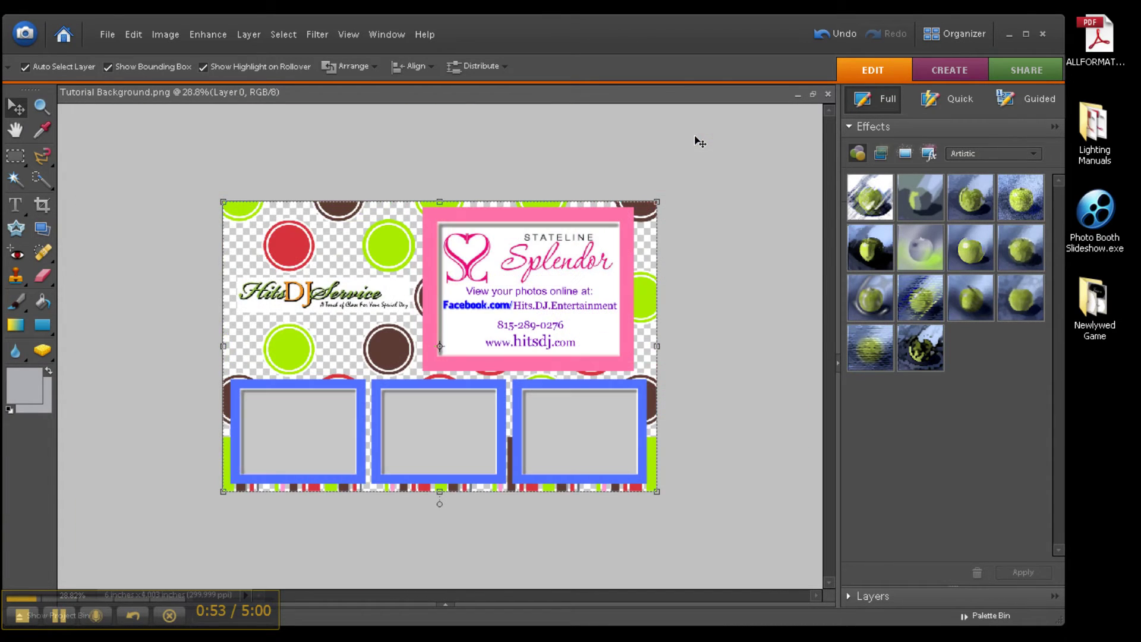
# Save the resized image as JPEG 'Tutorial Background copy.jpg' with default quality options.
pyautogui.click(101, 35)
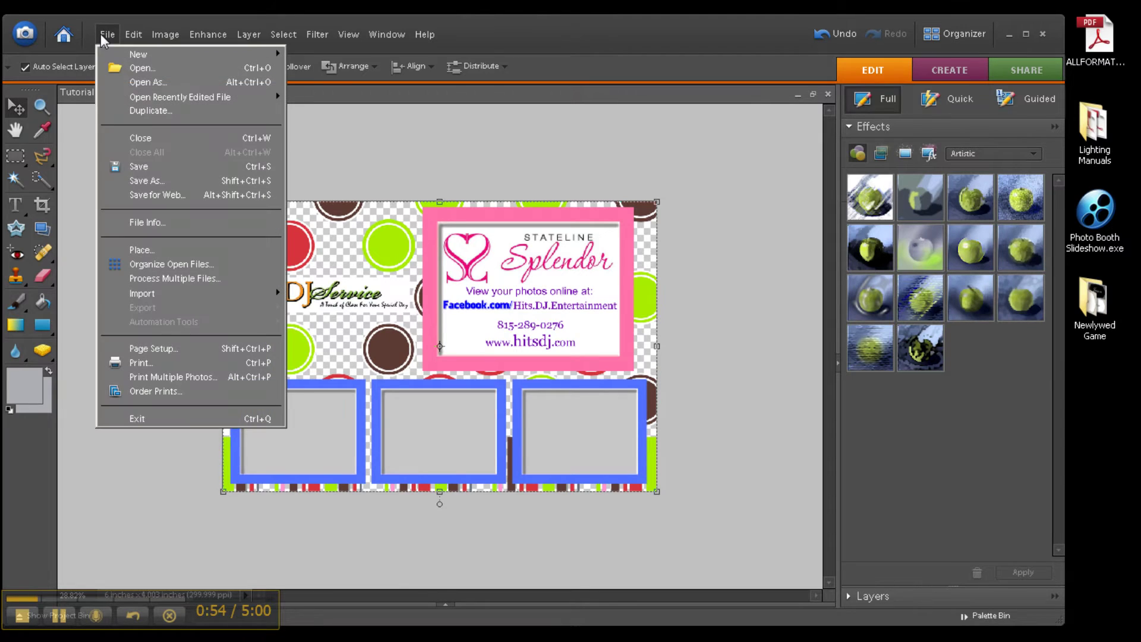
pyautogui.click(126, 181)
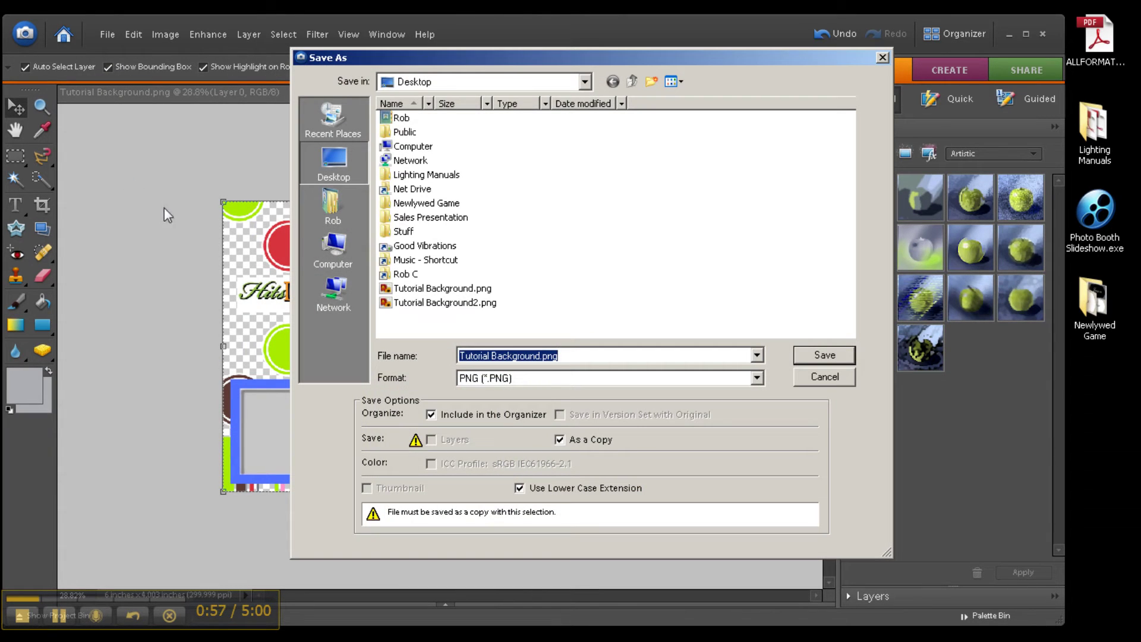
pyautogui.click(757, 379)
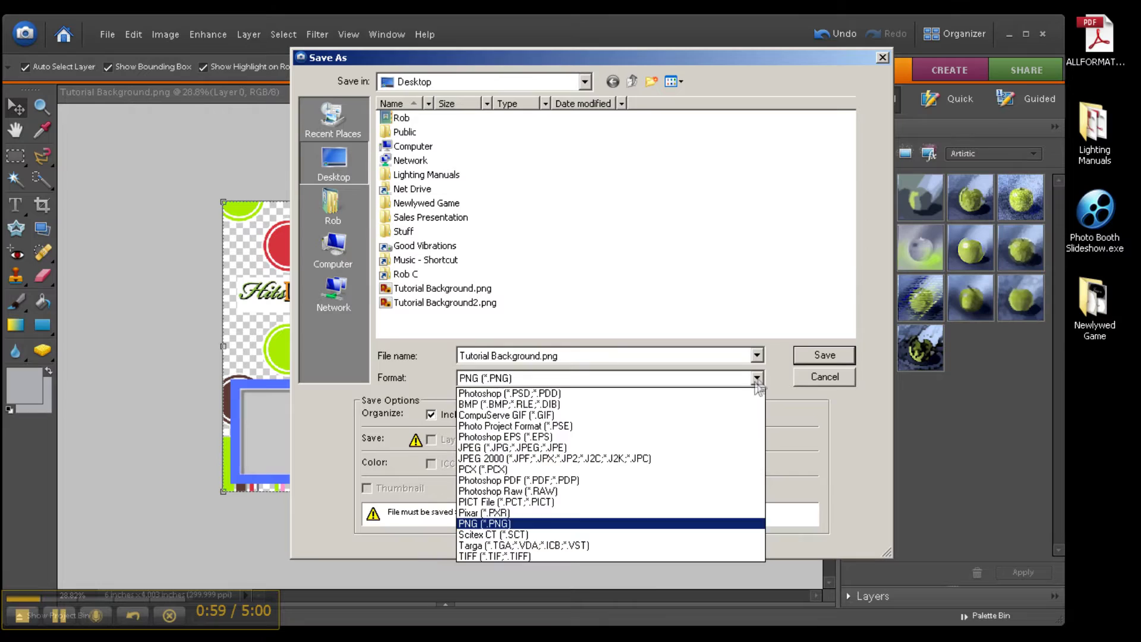
pyautogui.click(731, 452)
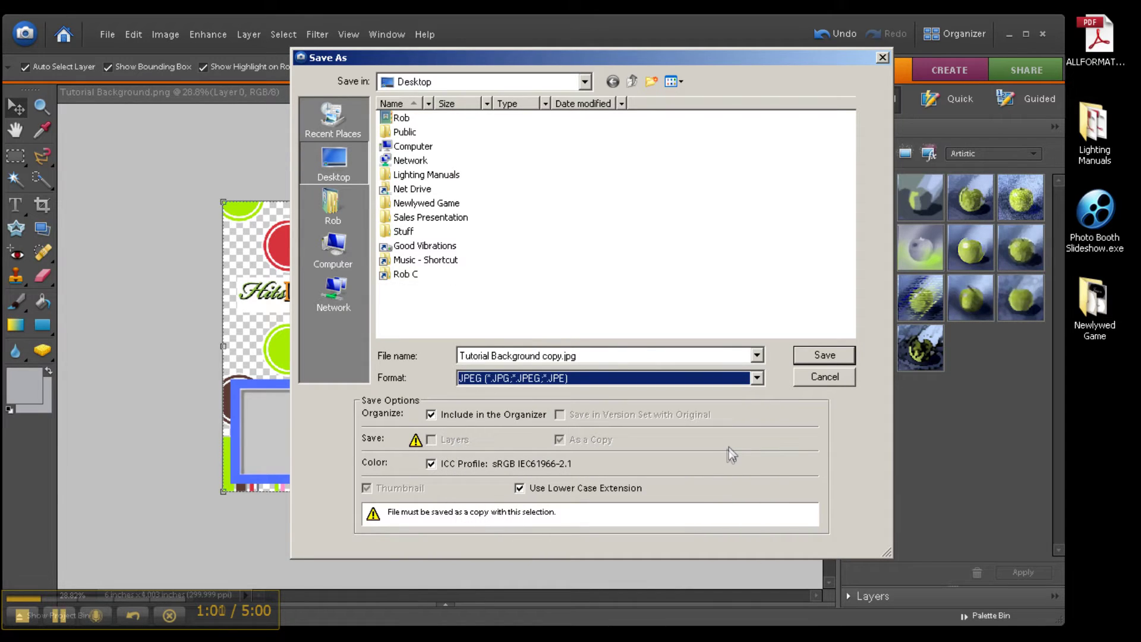
pyautogui.click(825, 356)
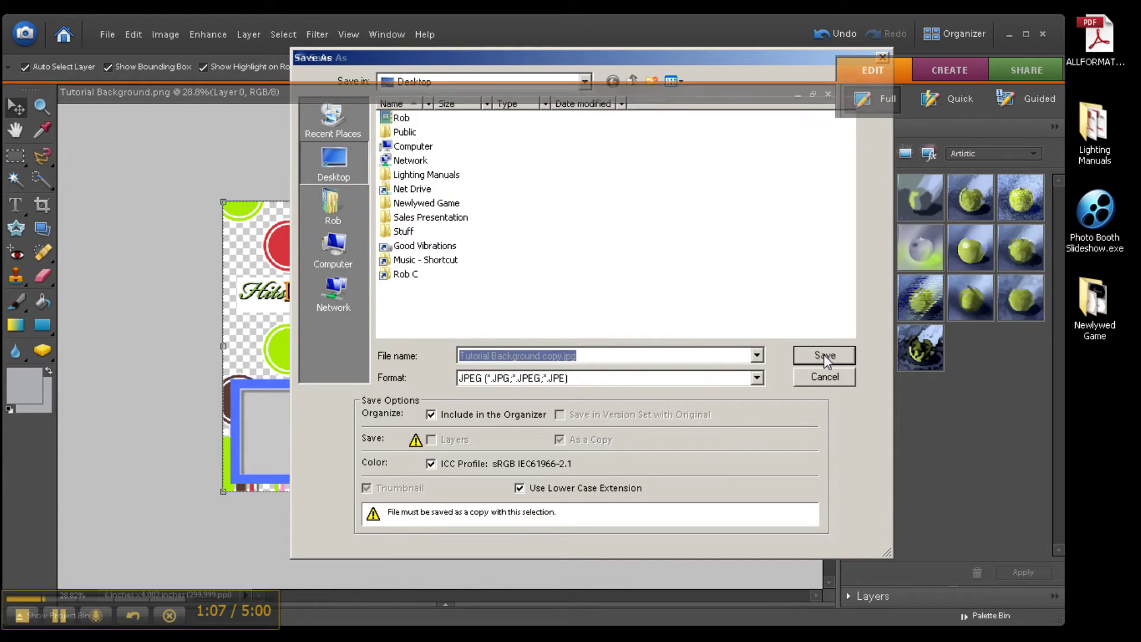
pyautogui.click(670, 171)
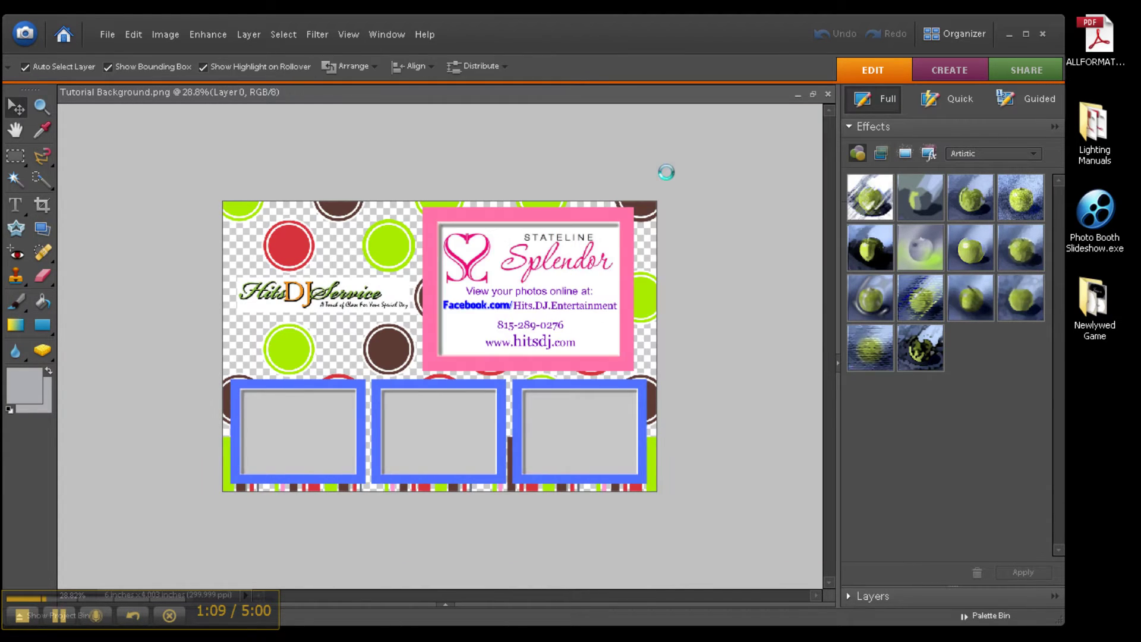
# Close Photoshop Elements without saving, relaunch Photoboof 7, and minimize The Big Picture window.
pyautogui.click(1044, 36)
pyautogui.click(537, 267)
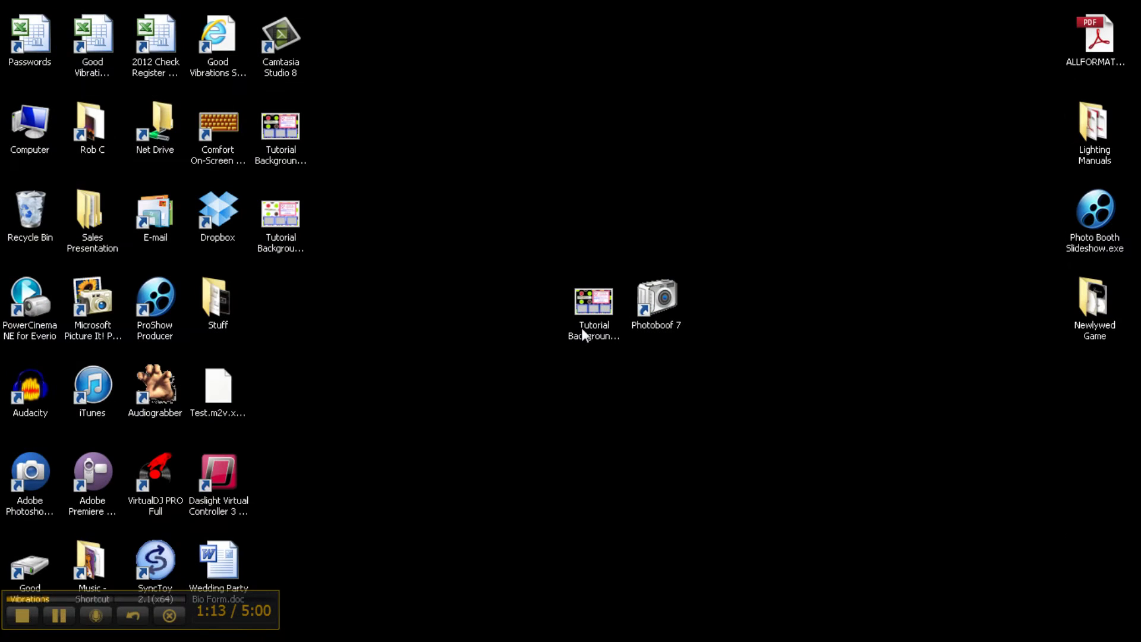
pyautogui.doubleClick(657, 300)
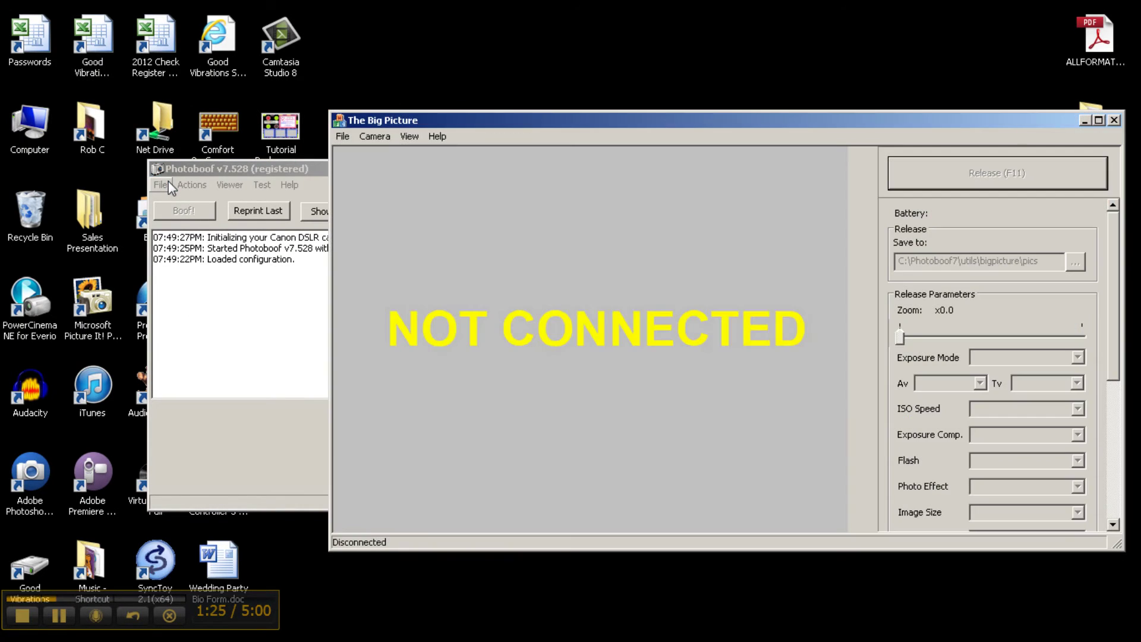
pyautogui.click(1086, 124)
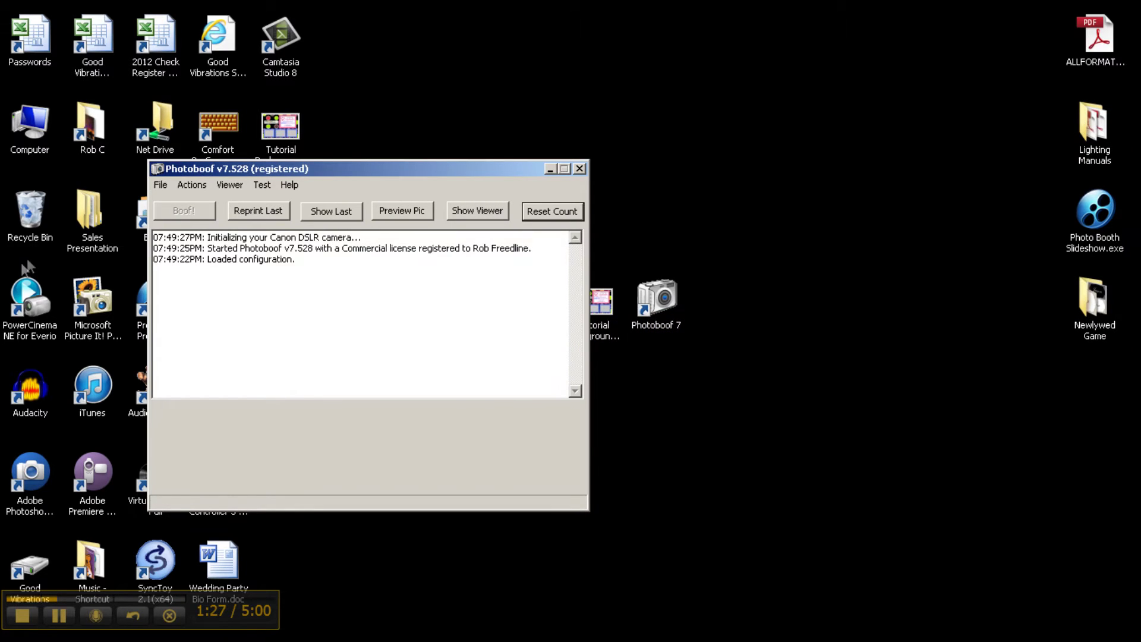
pyautogui.click(161, 184)
# Choose tutorial 4x6 as the Preferences photo layout in place of single pic - dslr.
pyautogui.click(171, 204)
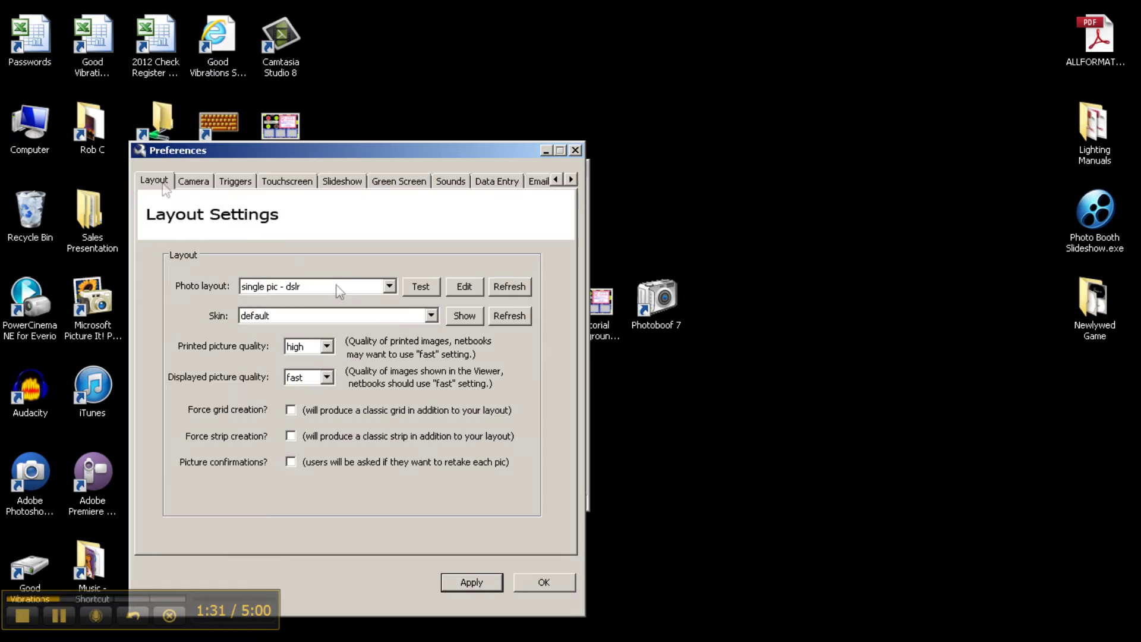
pyautogui.click(389, 286)
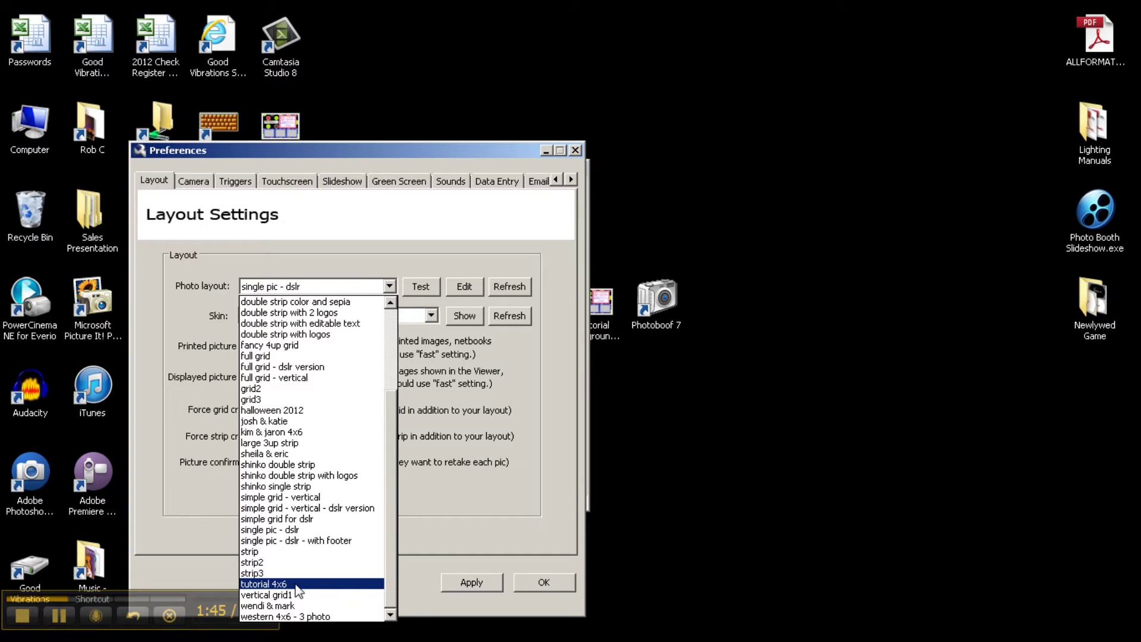
pyautogui.click(264, 584)
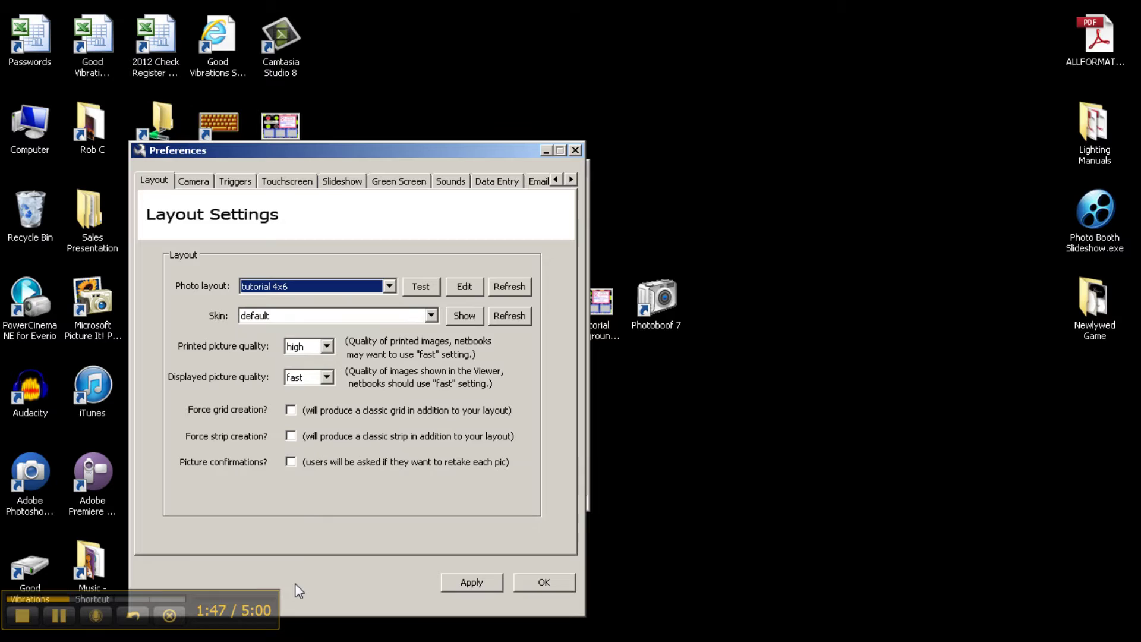
# Relink the tutorial 4x6 background to Desktop\Tutorial Background copy.jpg and check the full-screen preview.
pyautogui.click(470, 291)
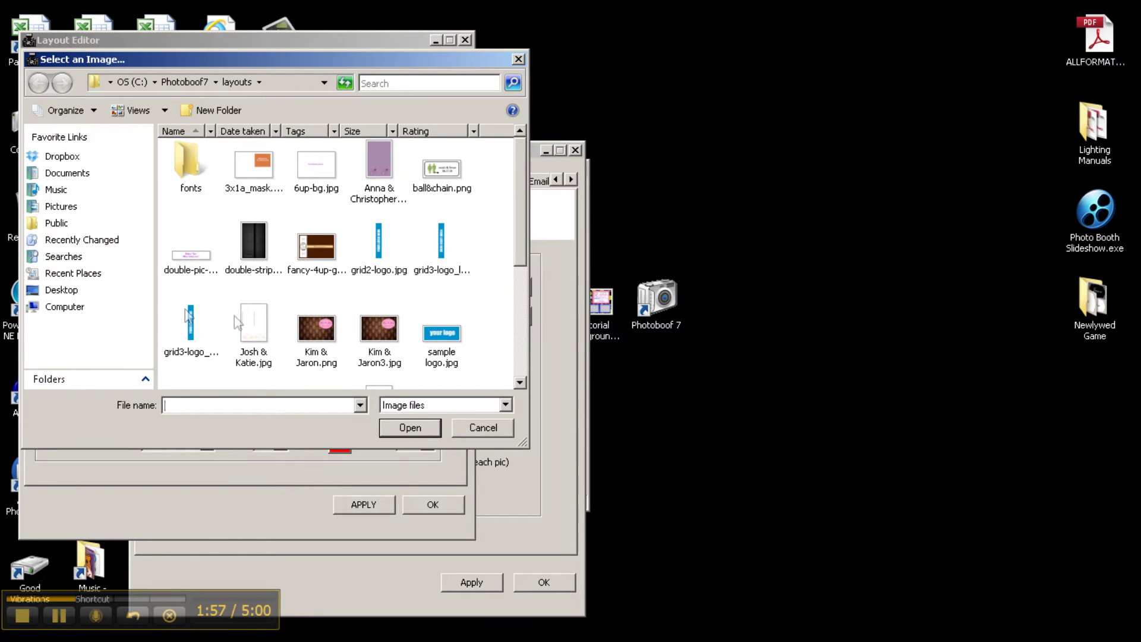
pyautogui.click(63, 307)
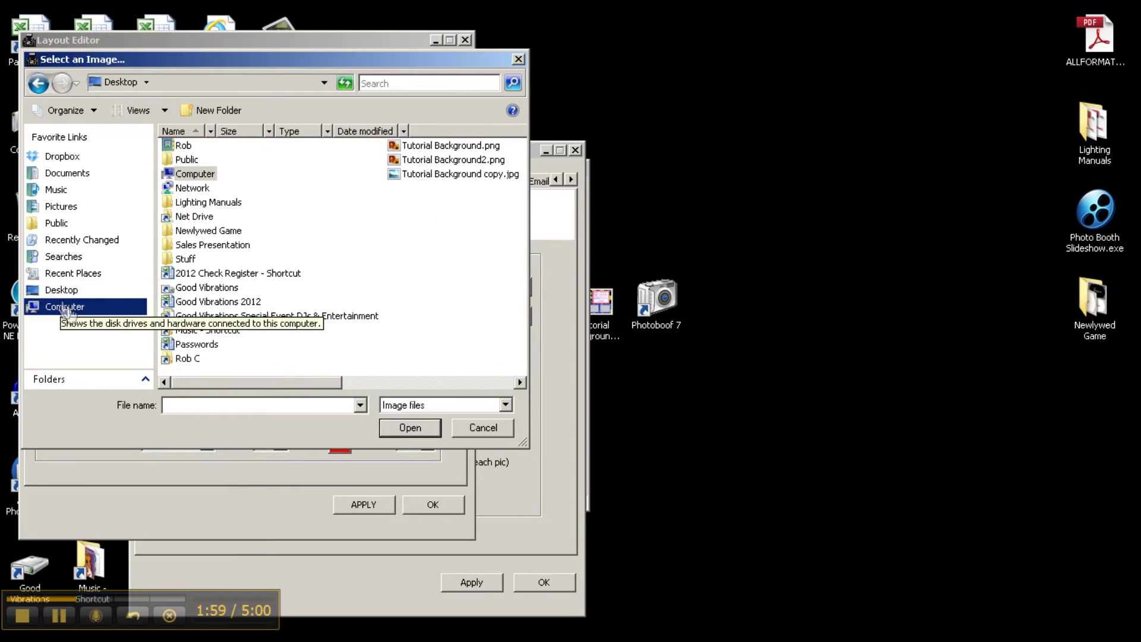
pyautogui.click(474, 175)
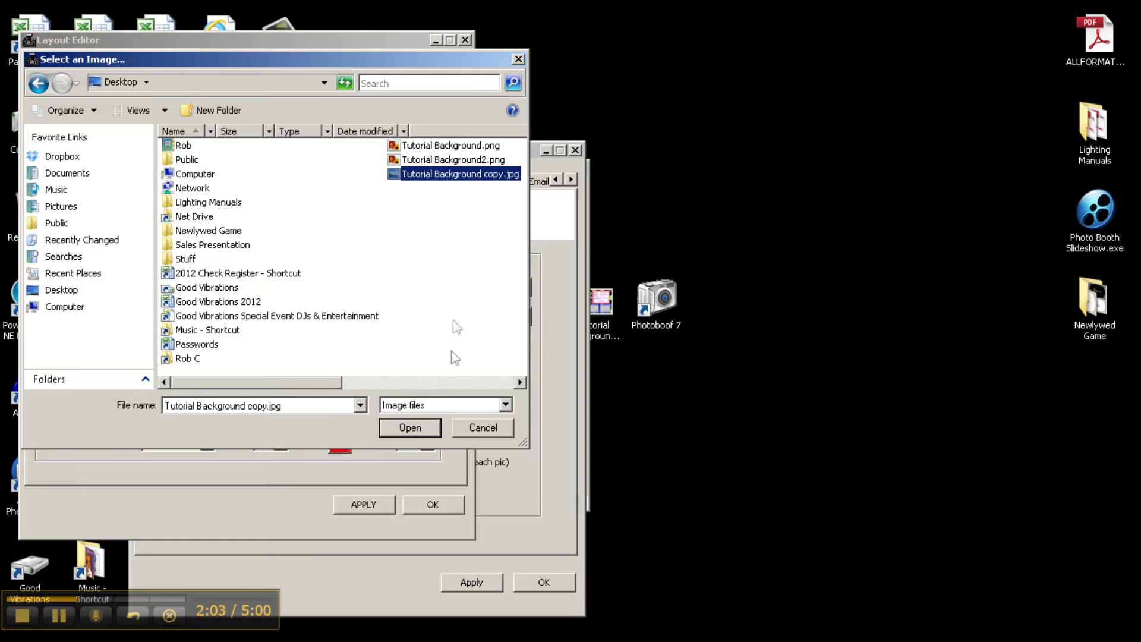
pyautogui.click(422, 430)
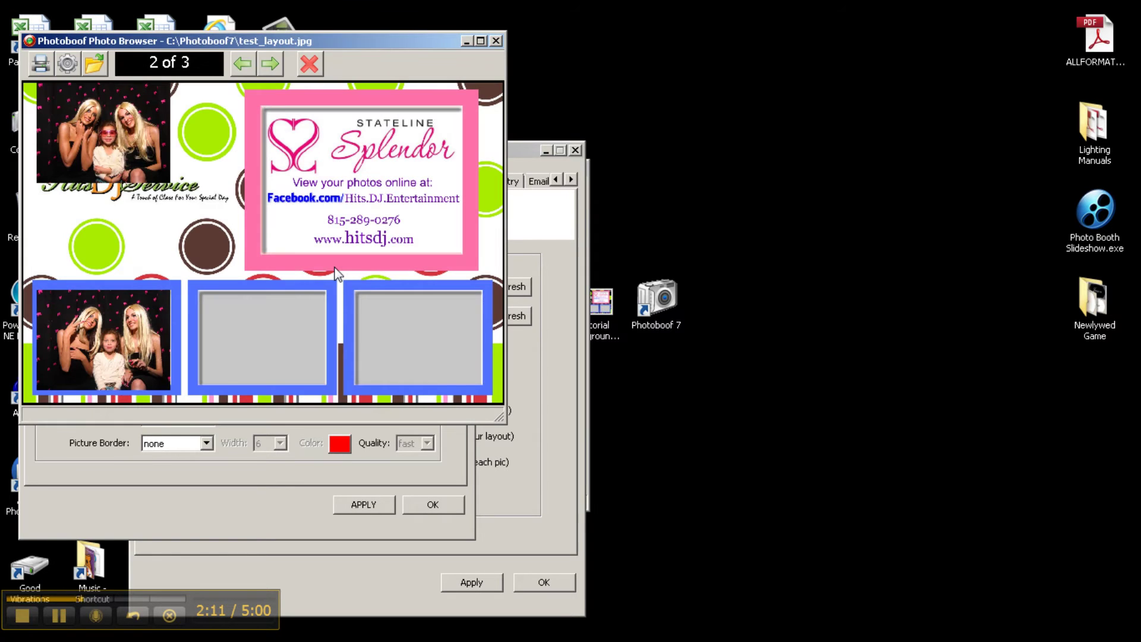
pyautogui.click(480, 41)
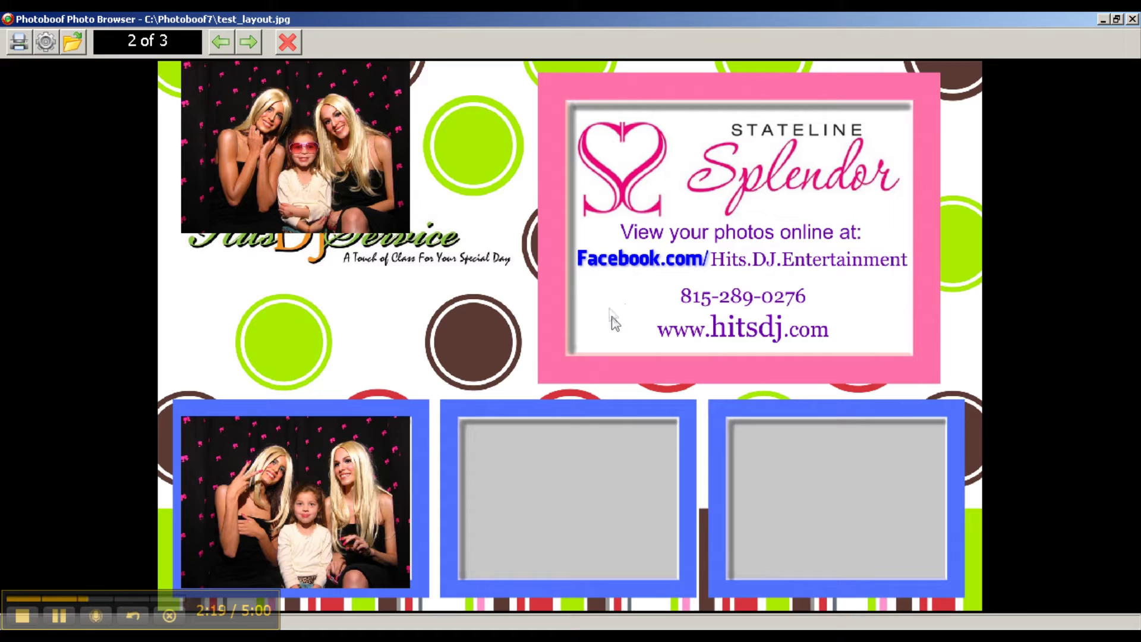
pyautogui.click(1132, 19)
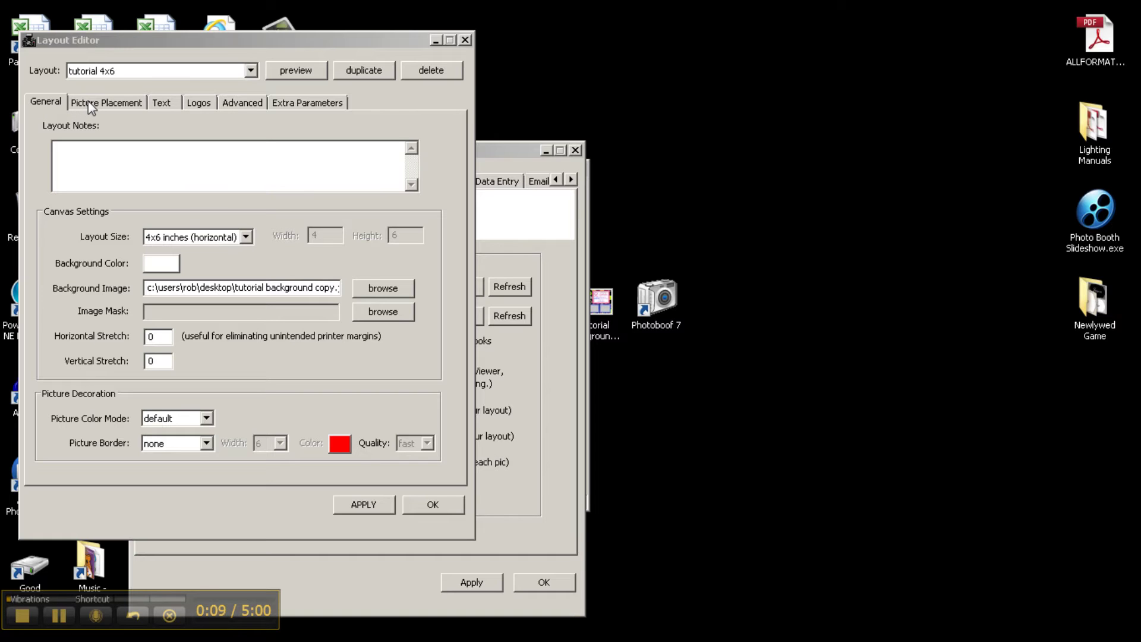
# Set the Pic 2 and Pic 3 Left values to 0, zero a Top value, and preview.
pyautogui.click(88, 103)
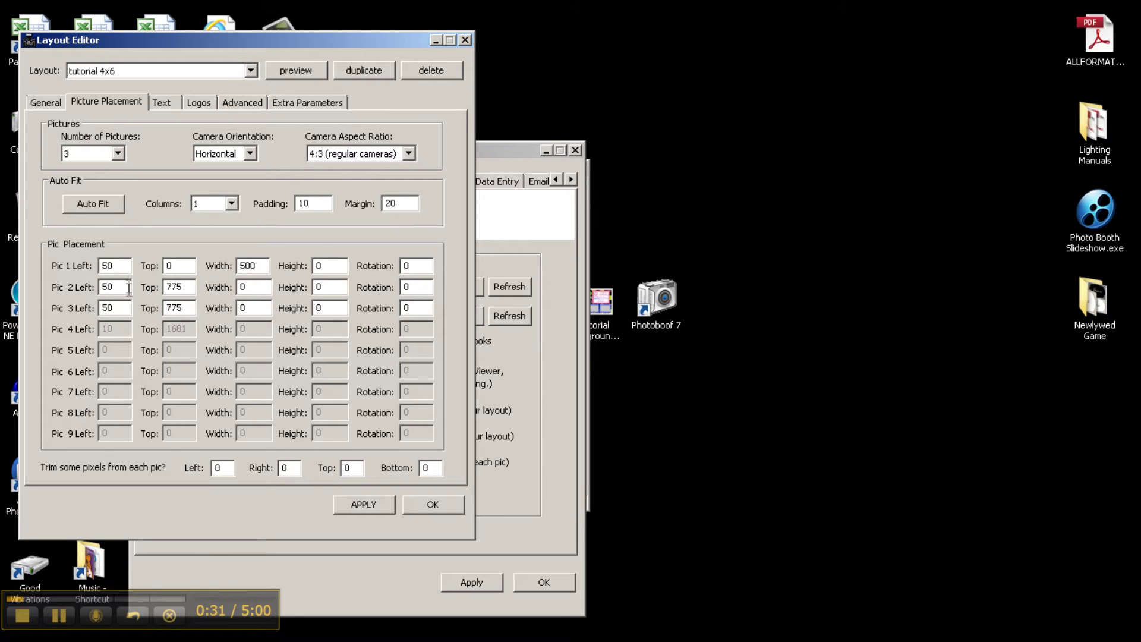
pyautogui.moveTo(127, 288); pyautogui.dragTo(65, 289)
pyautogui.write('0')
pyautogui.moveTo(113, 308); pyautogui.dragTo(78, 315)
pyautogui.write('0')
pyautogui.moveTo(185, 287); pyautogui.dragTo(130, 308)
pyautogui.write('0')
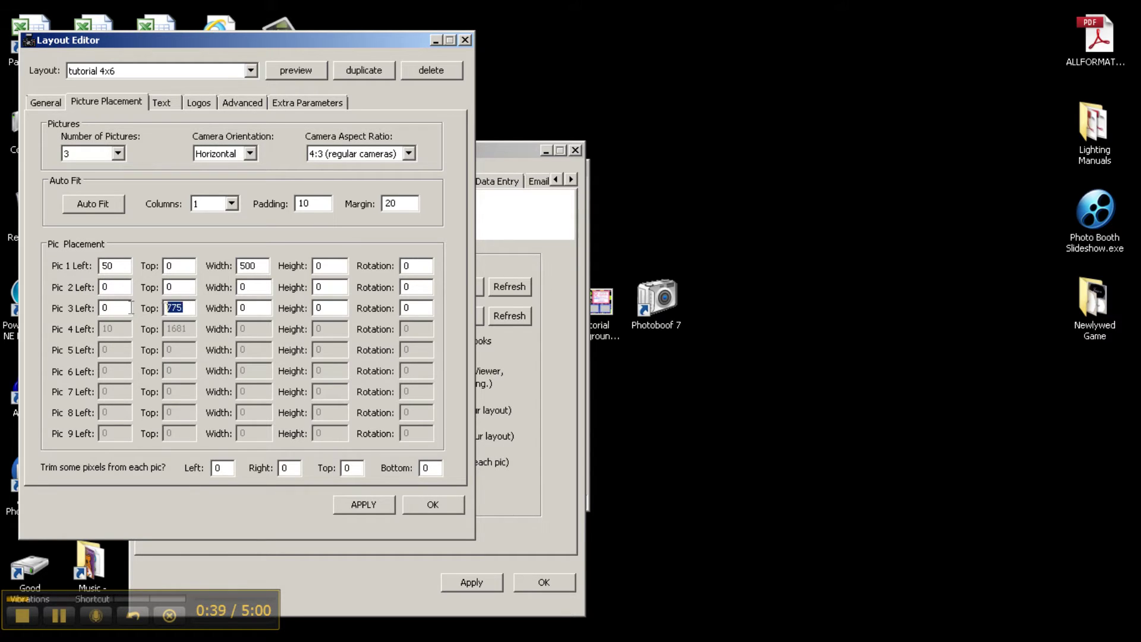
pyautogui.write('0')
pyautogui.click(305, 65)
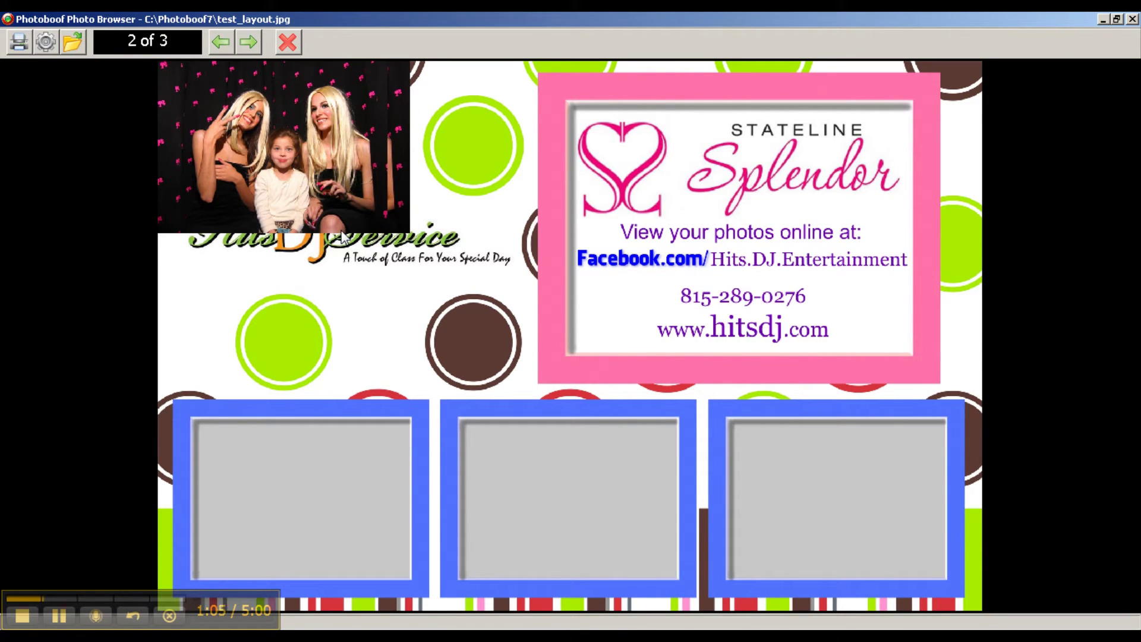
# Place picture 1 at Left 71, Top 775, width 483, and check it in the preview.
pyautogui.click(1133, 20)
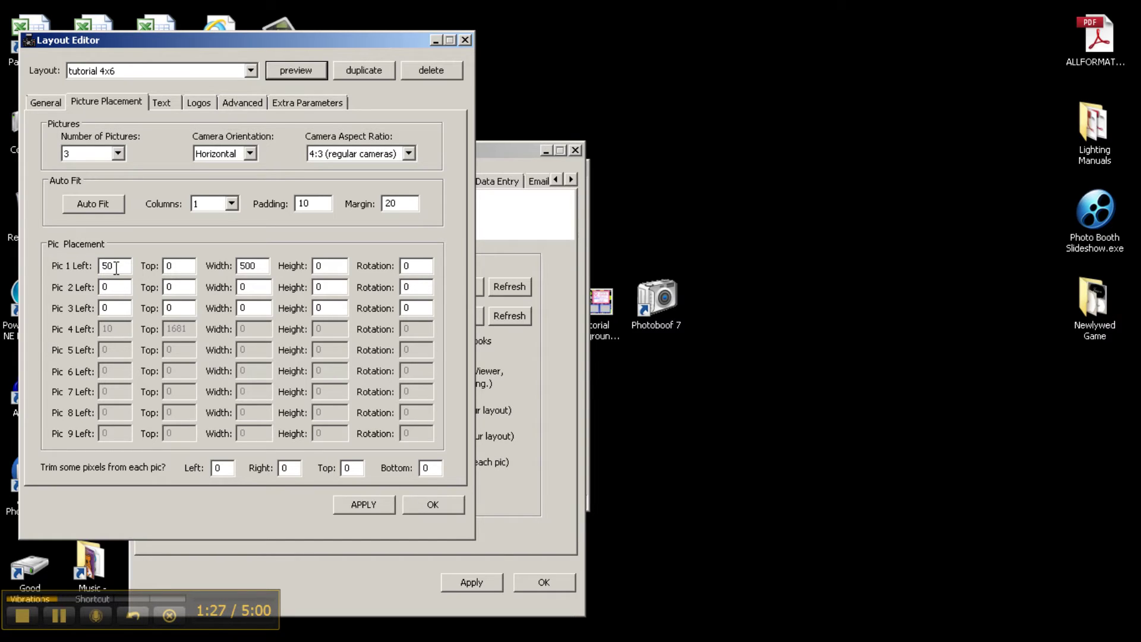
pyautogui.click(117, 268)
pyautogui.press('BackSpace')
pyautogui.press('BackSpace')
pyautogui.write('71')
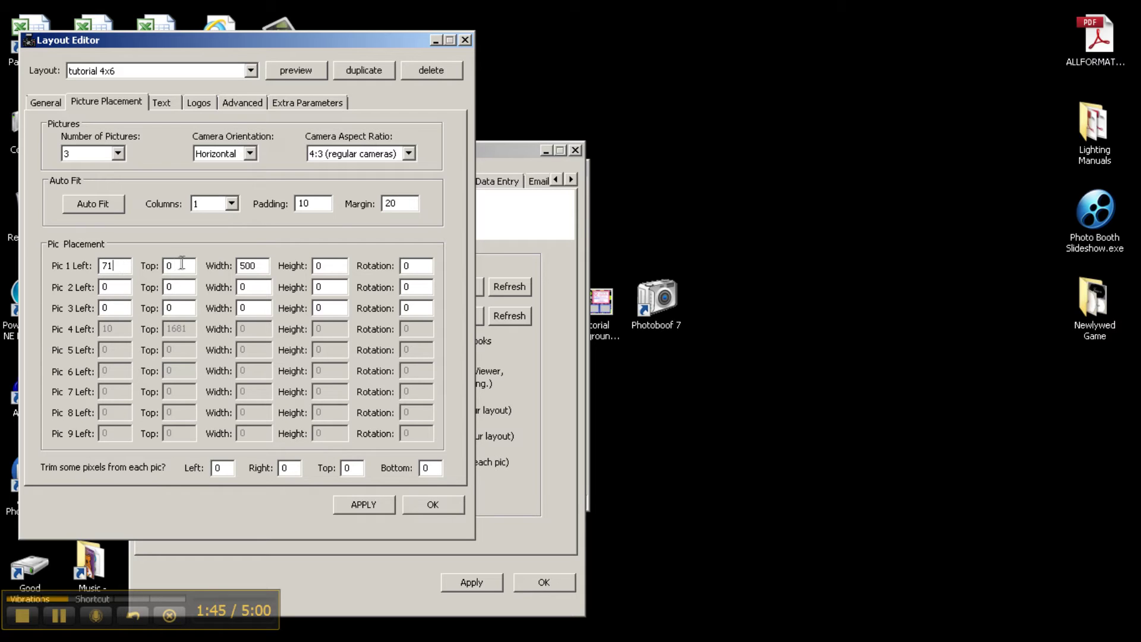
pyautogui.press('Tab')
pyautogui.write('775')
pyautogui.moveTo(266, 265); pyautogui.dragTo(195, 267)
pyautogui.write('483')
pyautogui.click(313, 74)
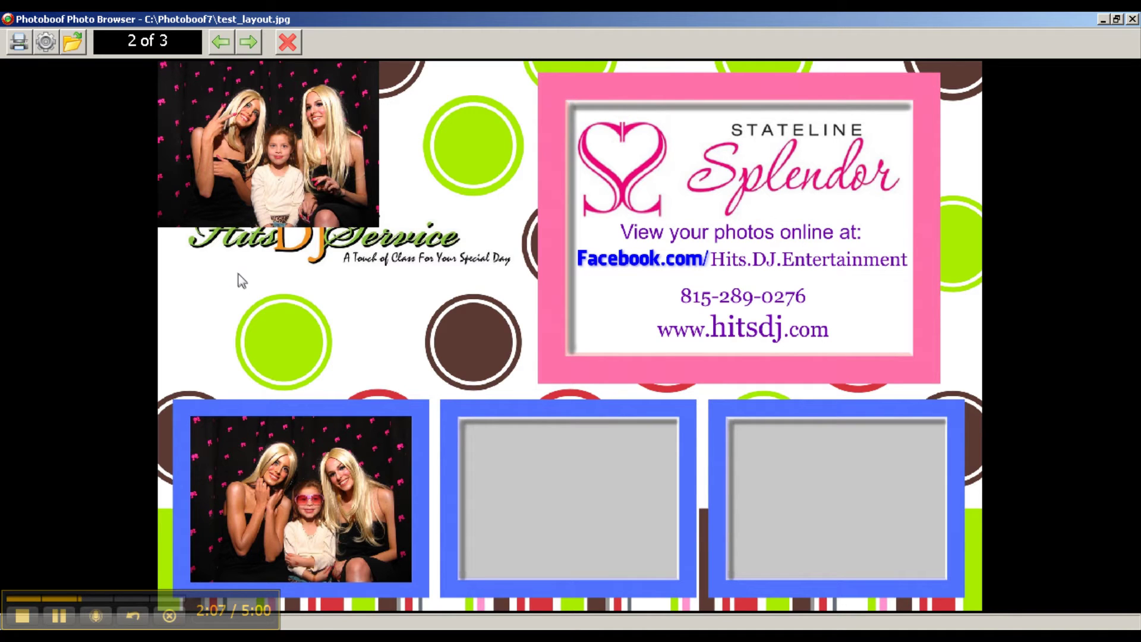
pyautogui.click(1132, 19)
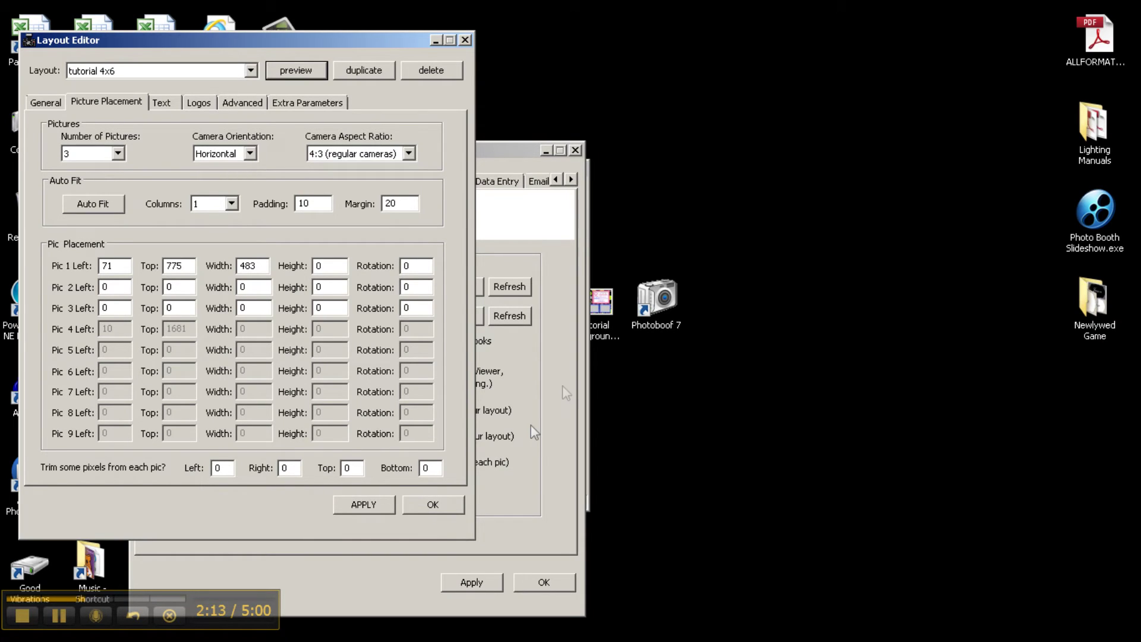
# Set the Top of pictures 2 and 3 to 775.
pyautogui.doubleClick(169, 286)
pyautogui.write('775')
pyautogui.click(171, 307)
pyautogui.doubleClick(170, 307)
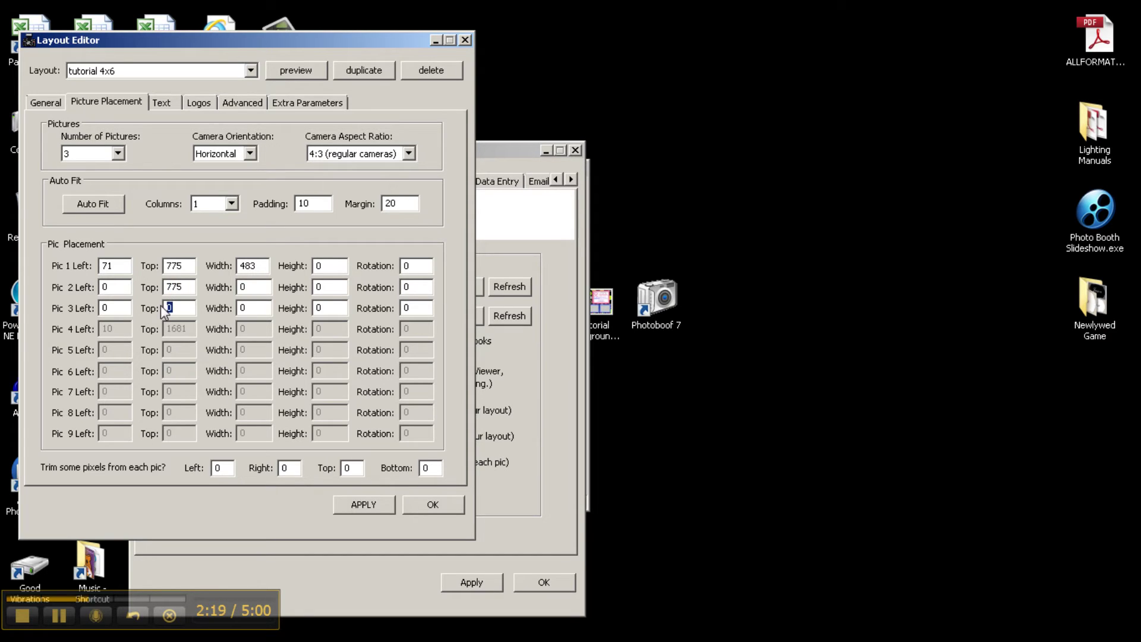
pyautogui.write('775')
# Set picture 2 Left to 654 and picture 3 Left to 1240, preview, then apply.
pyautogui.doubleClick(105, 287)
pyautogui.write('654')
pyautogui.doubleClick(102, 308)
pyautogui.write('12')
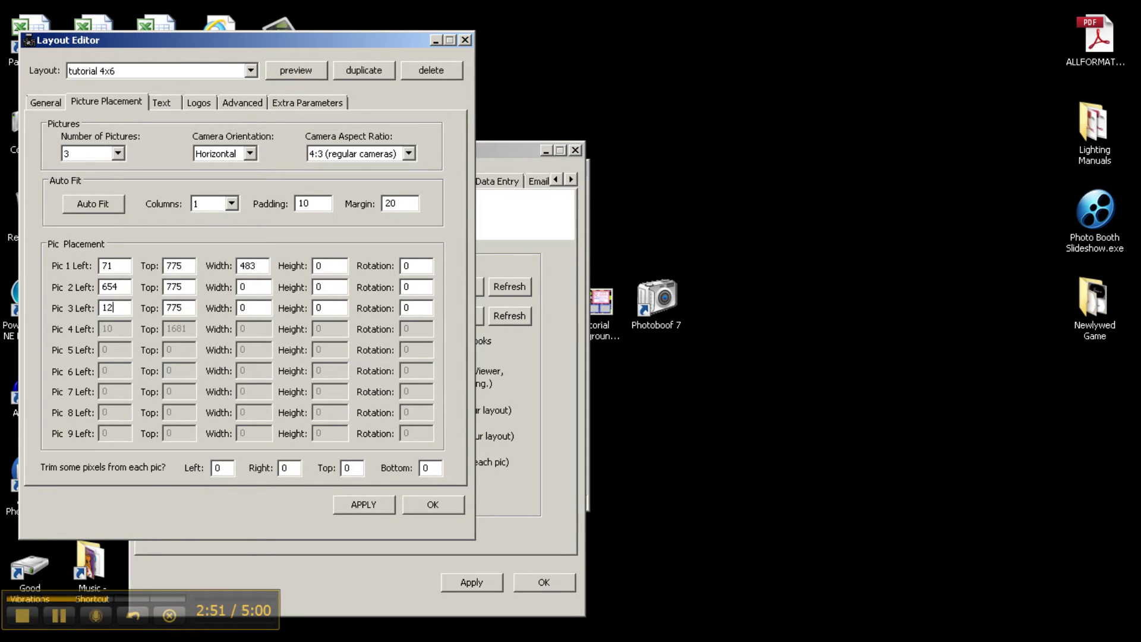
pyautogui.write('40')
pyautogui.click(296, 70)
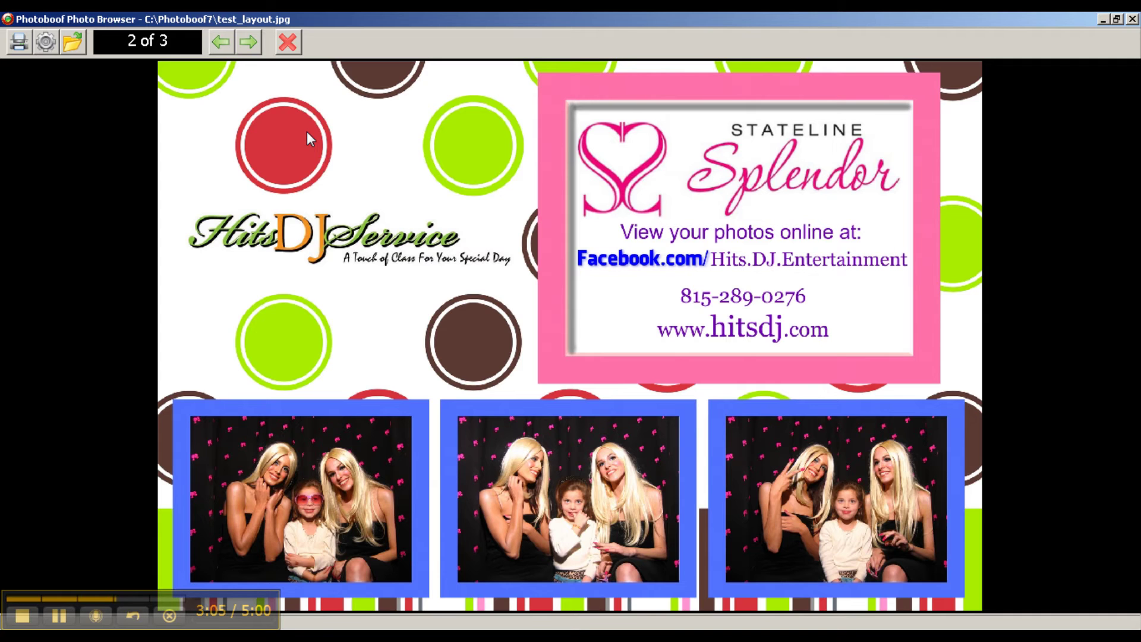
pyautogui.click(1132, 19)
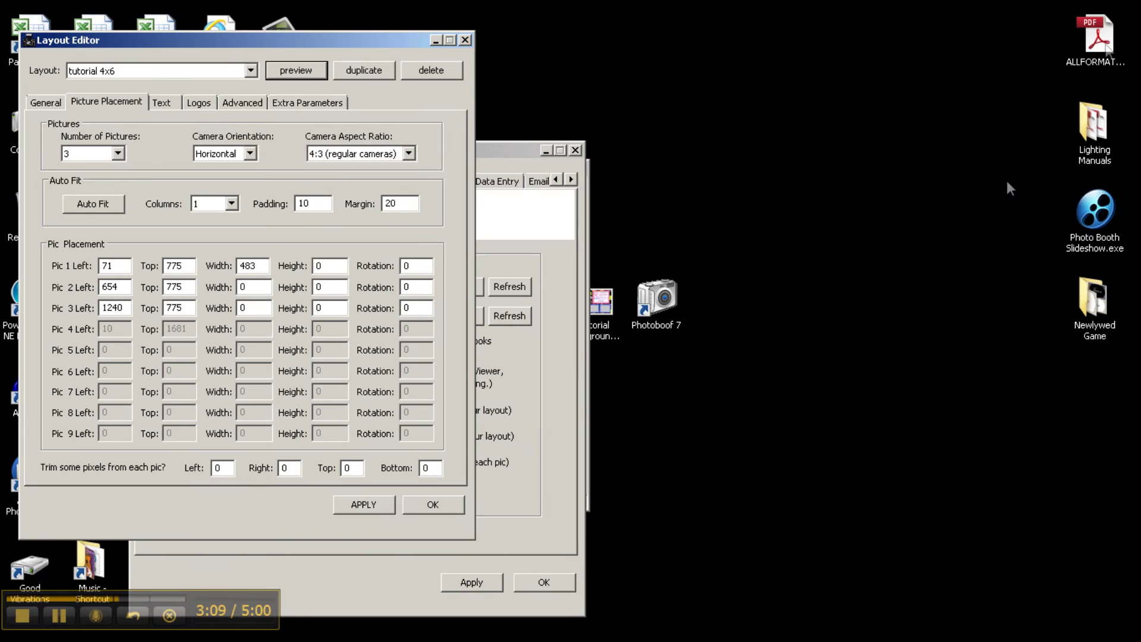
pyautogui.click(374, 511)
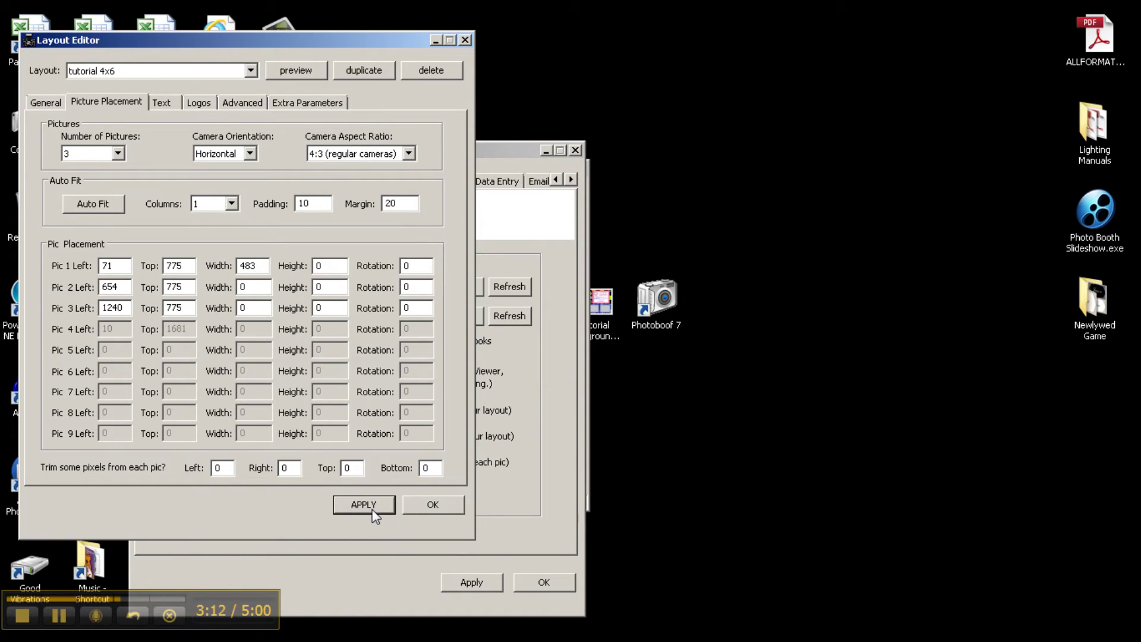
# Confirm the Layout Editor and Preferences with OK, then minimize the main Photoboof window.
pyautogui.click(440, 509)
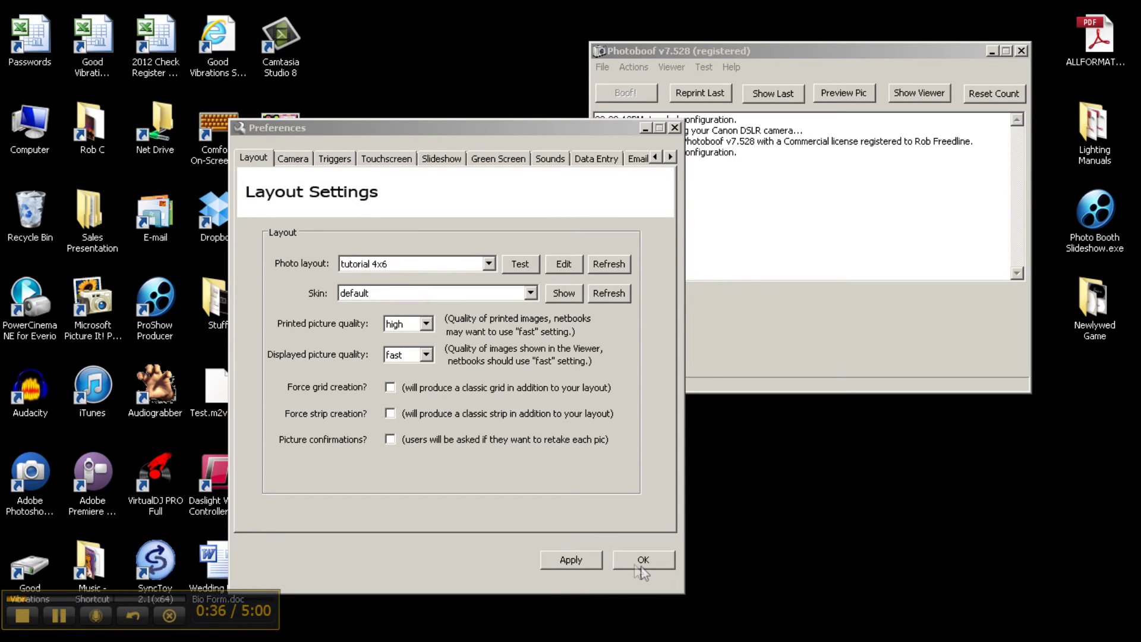
pyautogui.click(641, 562)
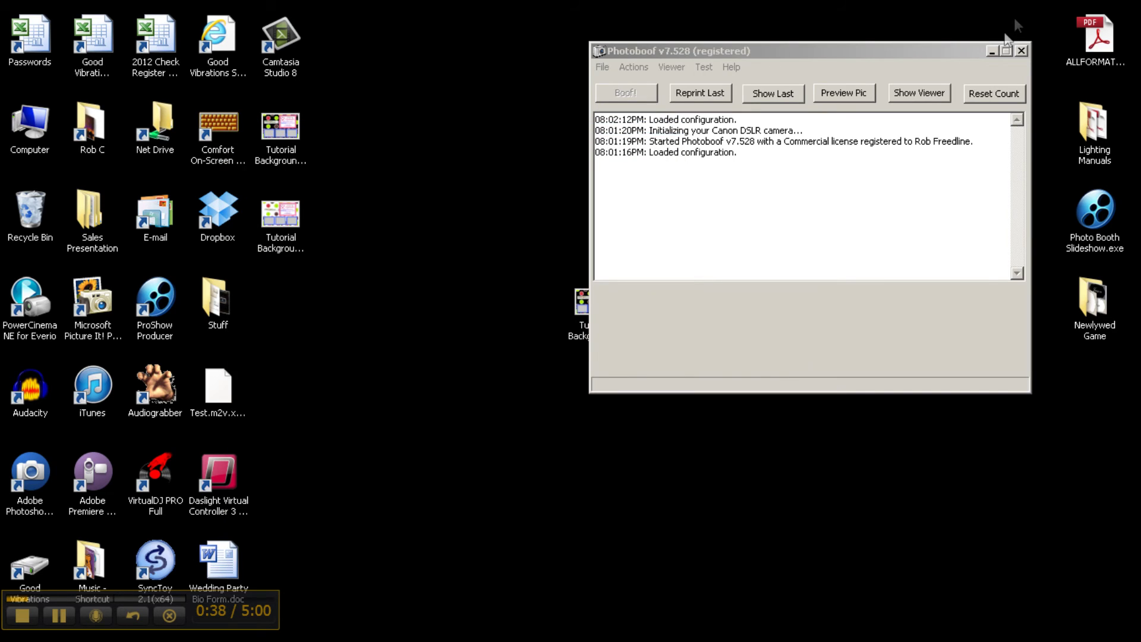
pyautogui.click(992, 54)
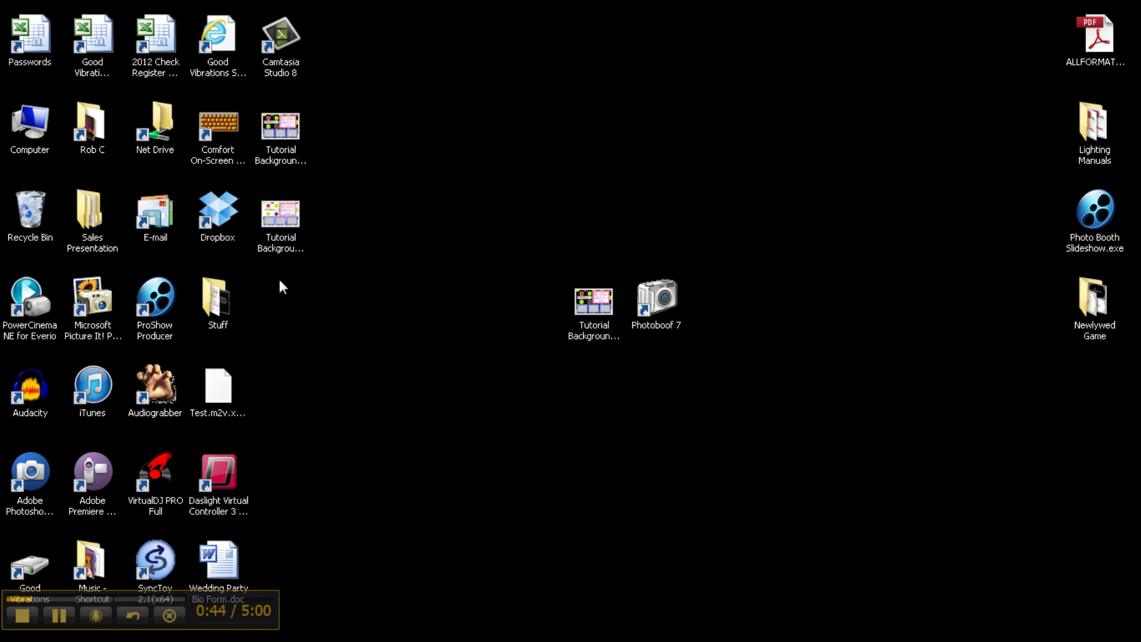
# Browse to C:\Photoboof7\layouts and bring up the context menu for Tutorial 4x6.txt.
pyautogui.doubleClick(35, 129)
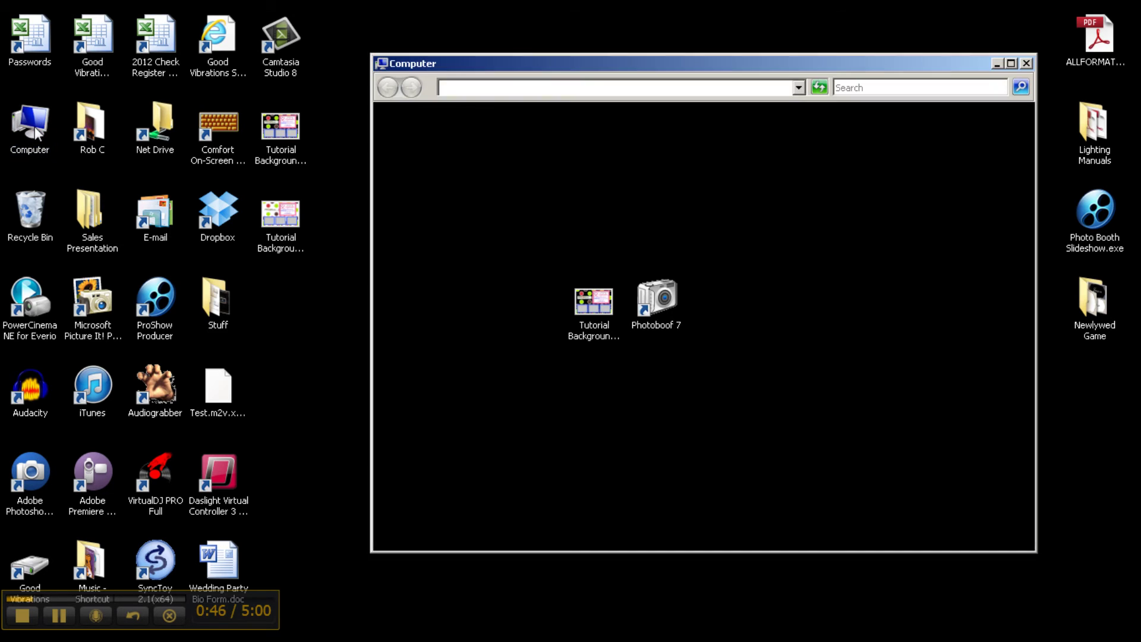
pyautogui.doubleClick(444, 181)
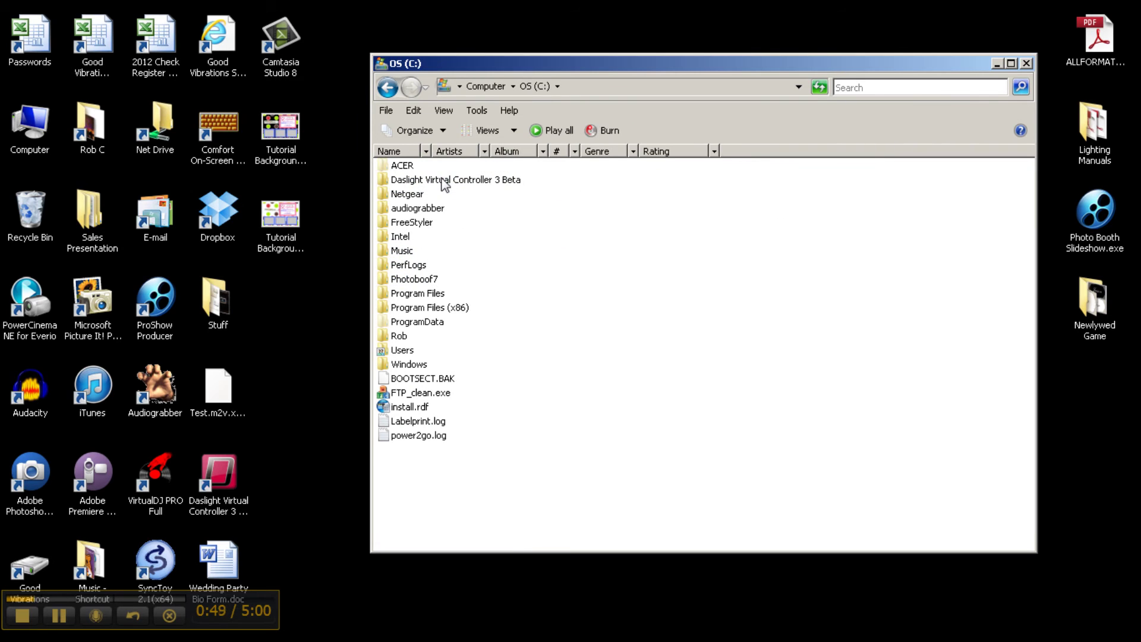
pyautogui.doubleClick(421, 281)
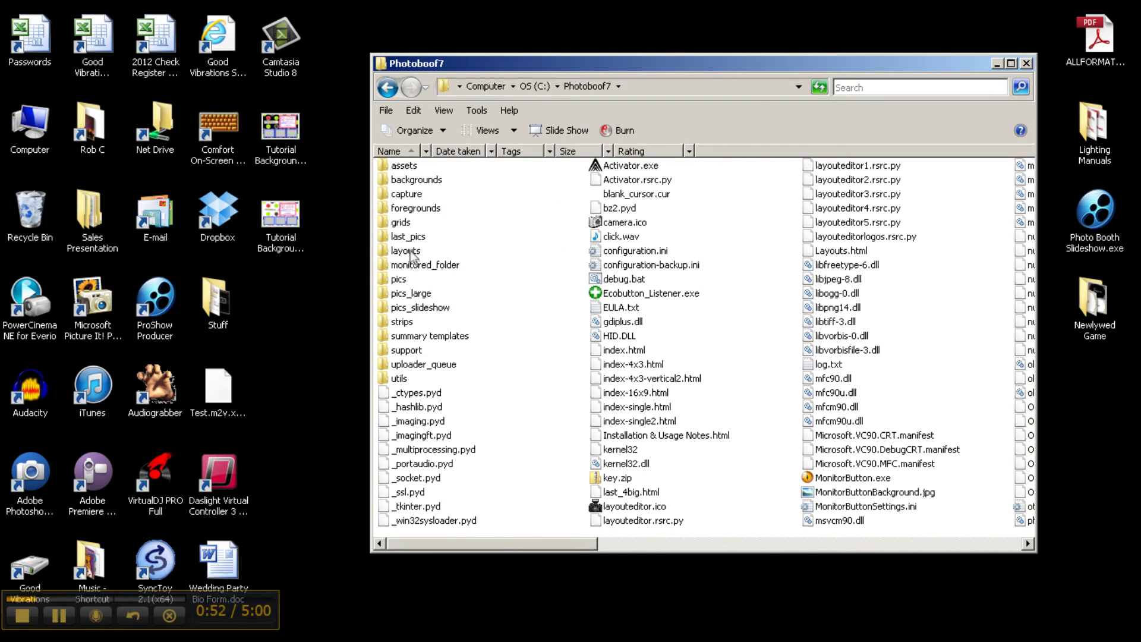
pyautogui.doubleClick(411, 254)
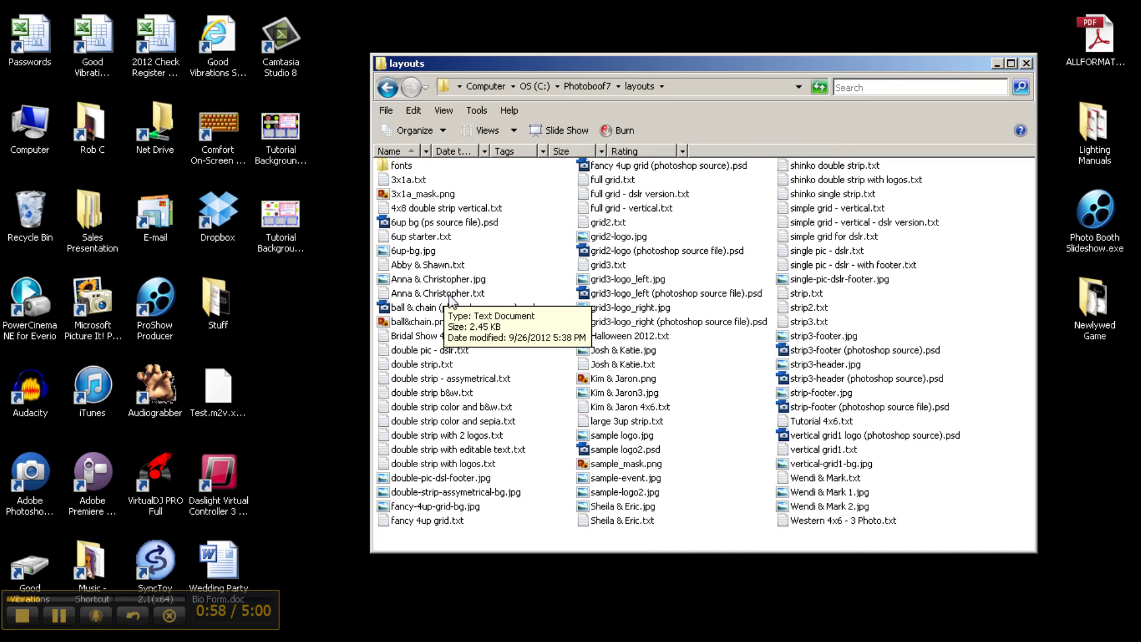
pyautogui.click(639, 423)
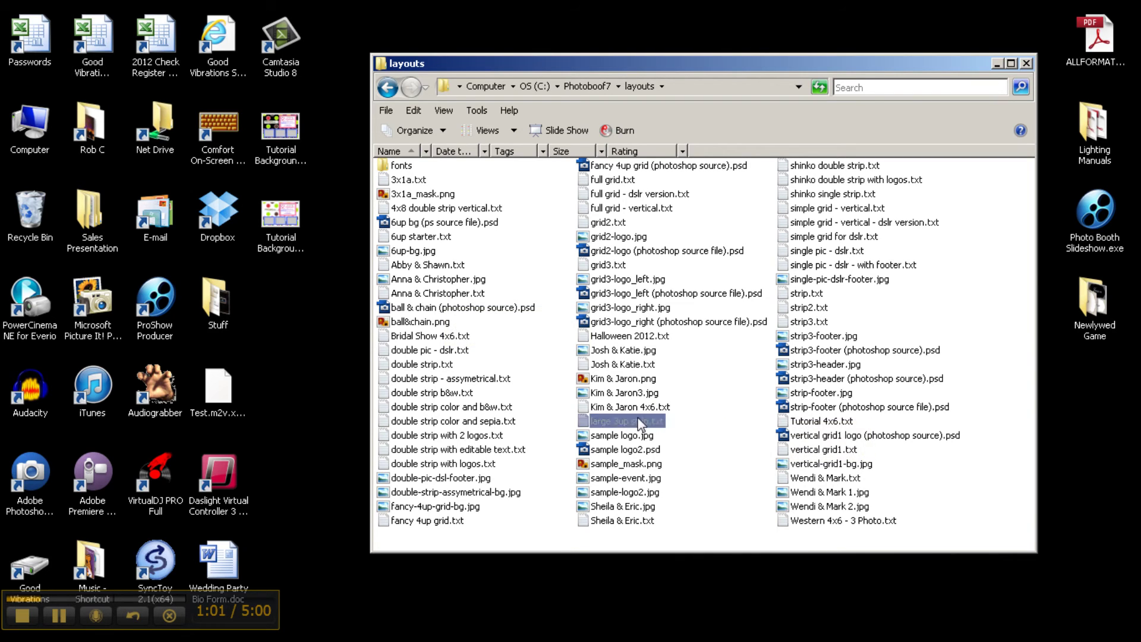
pyautogui.press('Right')
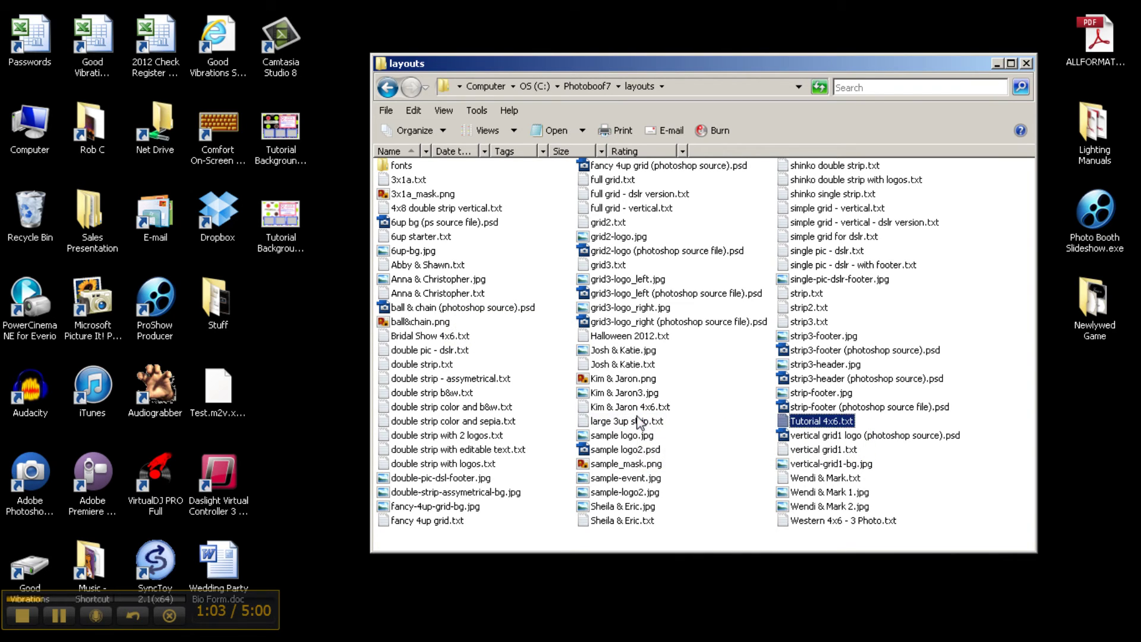
pyautogui.moveTo(808, 425)
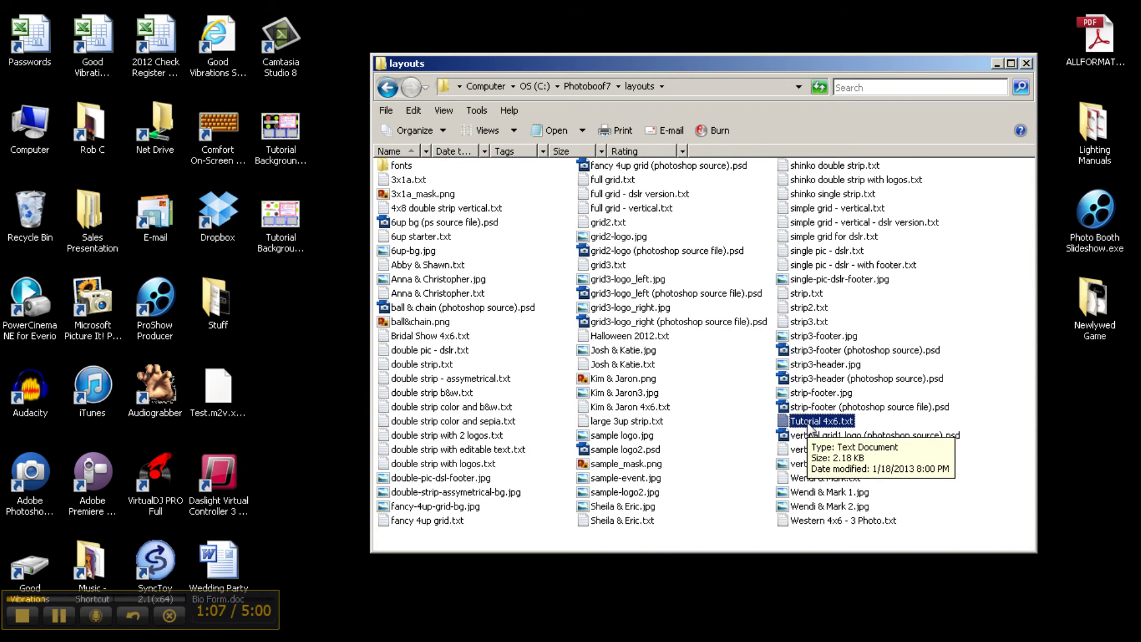
pyautogui.rightClick(808, 426)
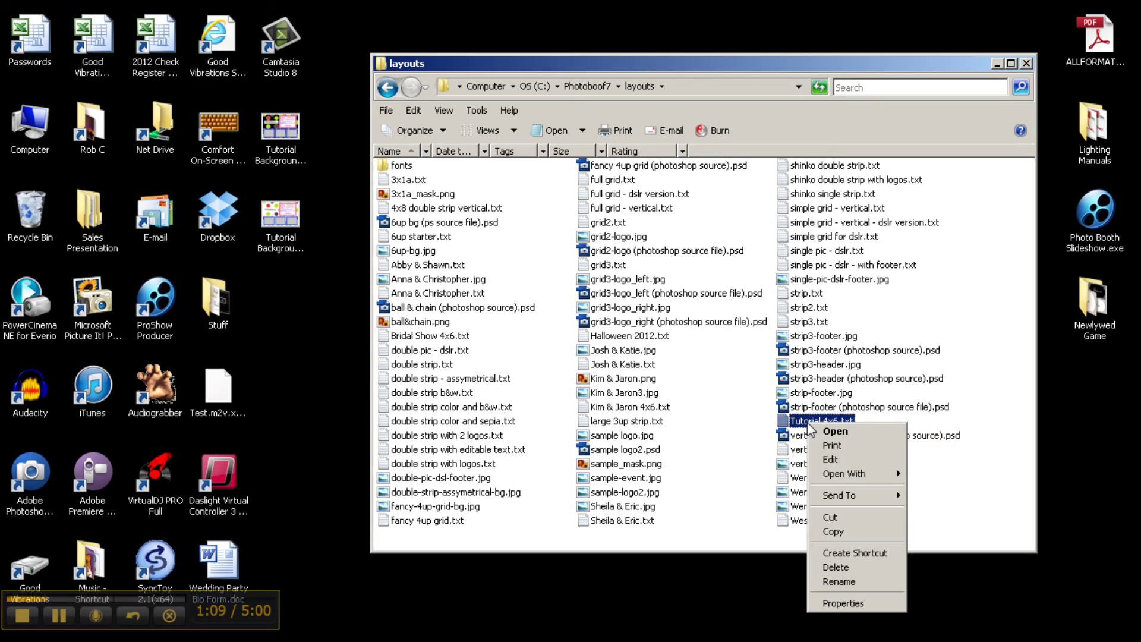
# Copy Tutorial 4x6.txt onto USB DISK (F:).
pyautogui.click(843, 532)
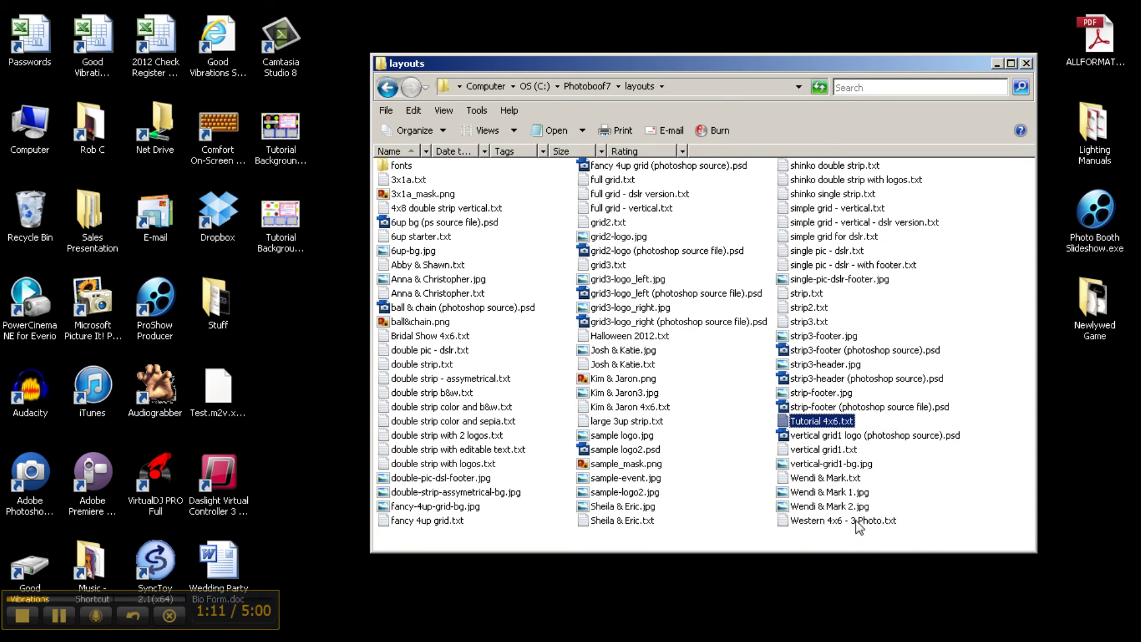
pyautogui.doubleClick(26, 119)
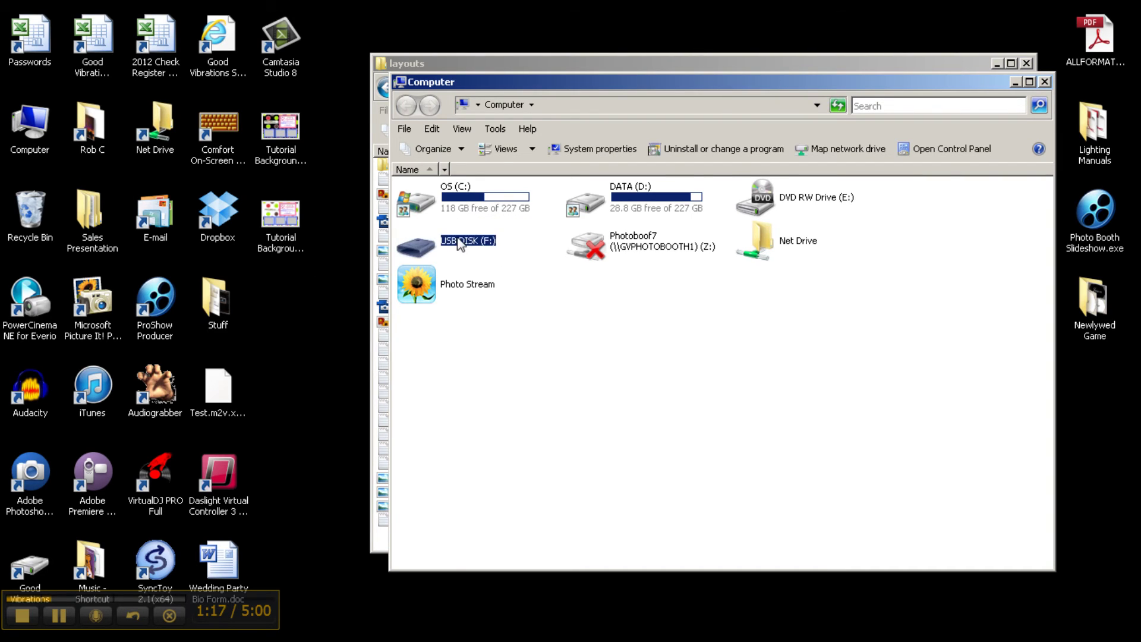
pyautogui.doubleClick(462, 241)
pyautogui.rightClick(702, 245)
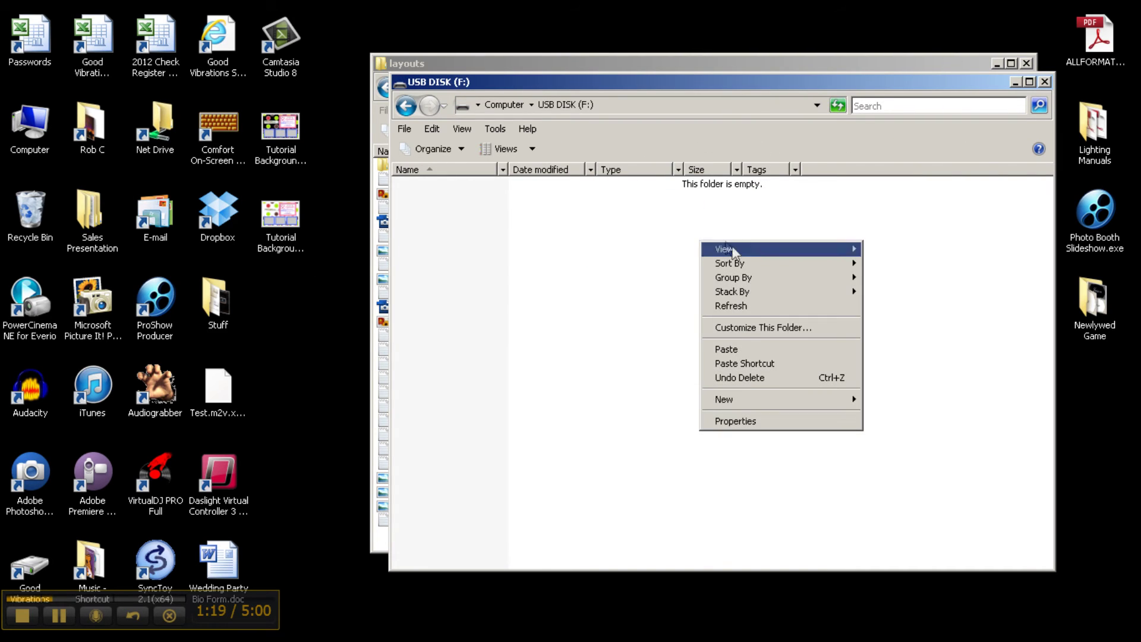
pyautogui.click(750, 349)
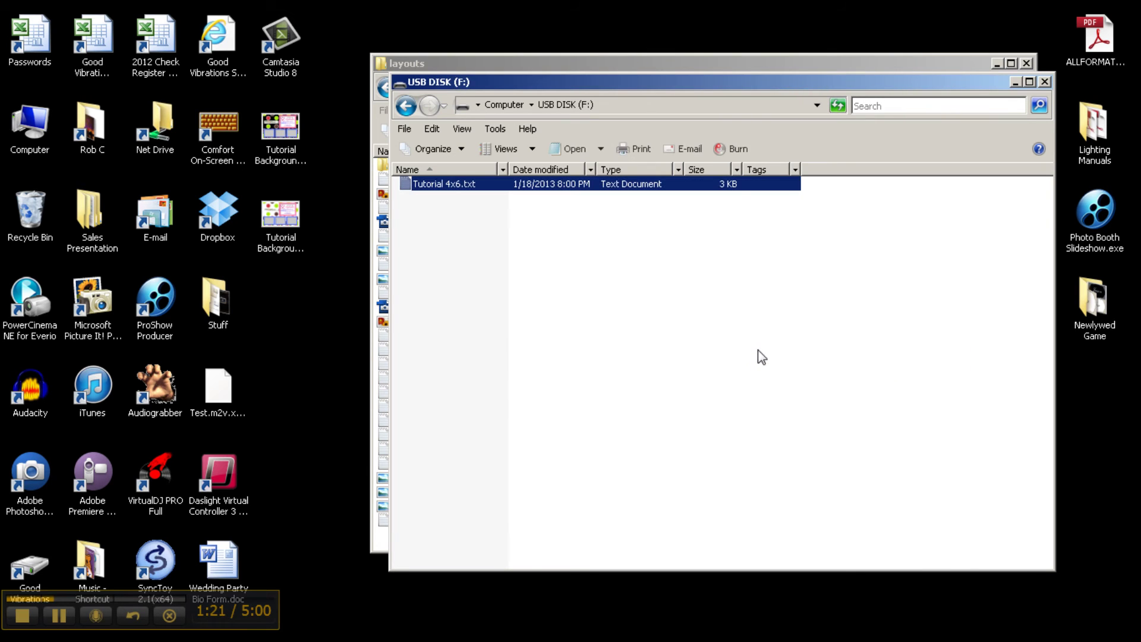
pyautogui.click(1046, 82)
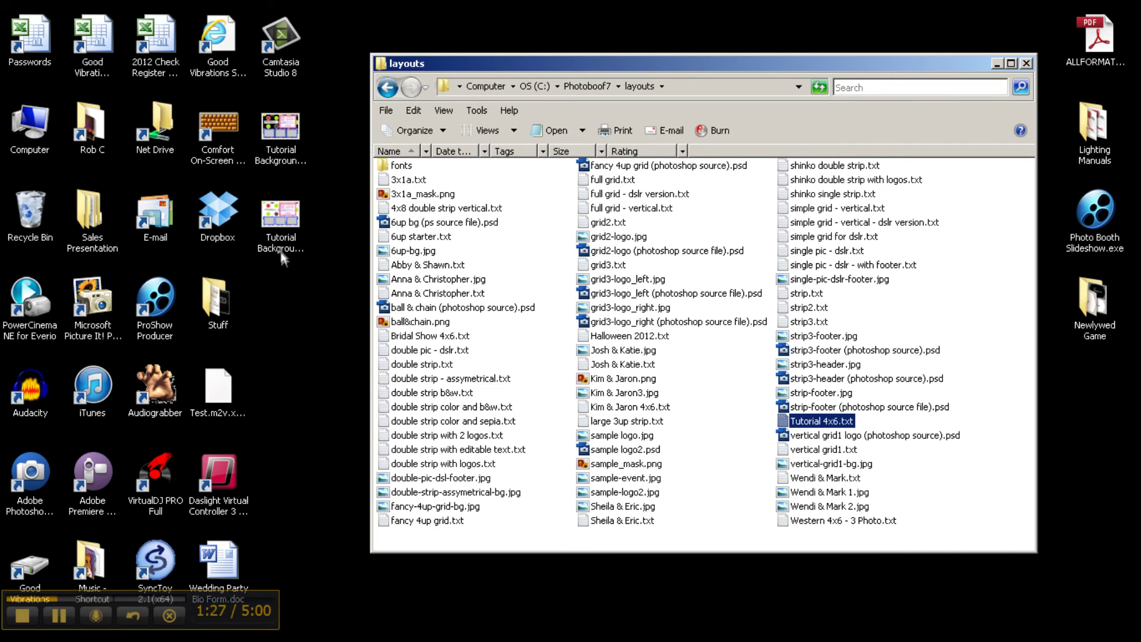
# Copy the tutorial background JPEG onto USB DISK (F:) and close its window.
pyautogui.rightClick(279, 225)
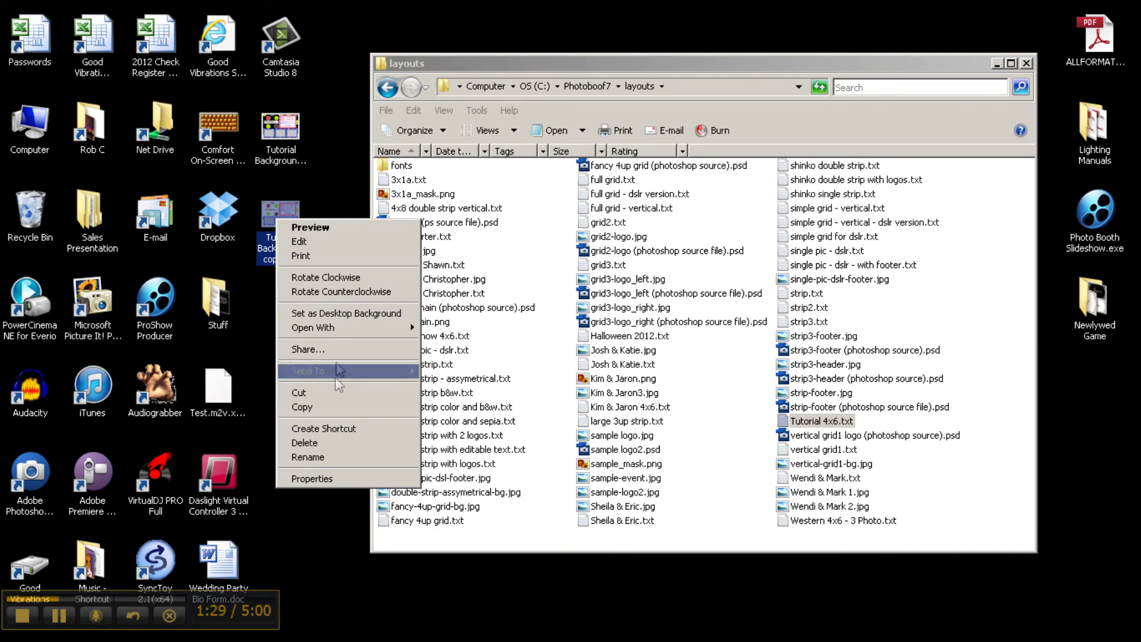
pyautogui.click(351, 408)
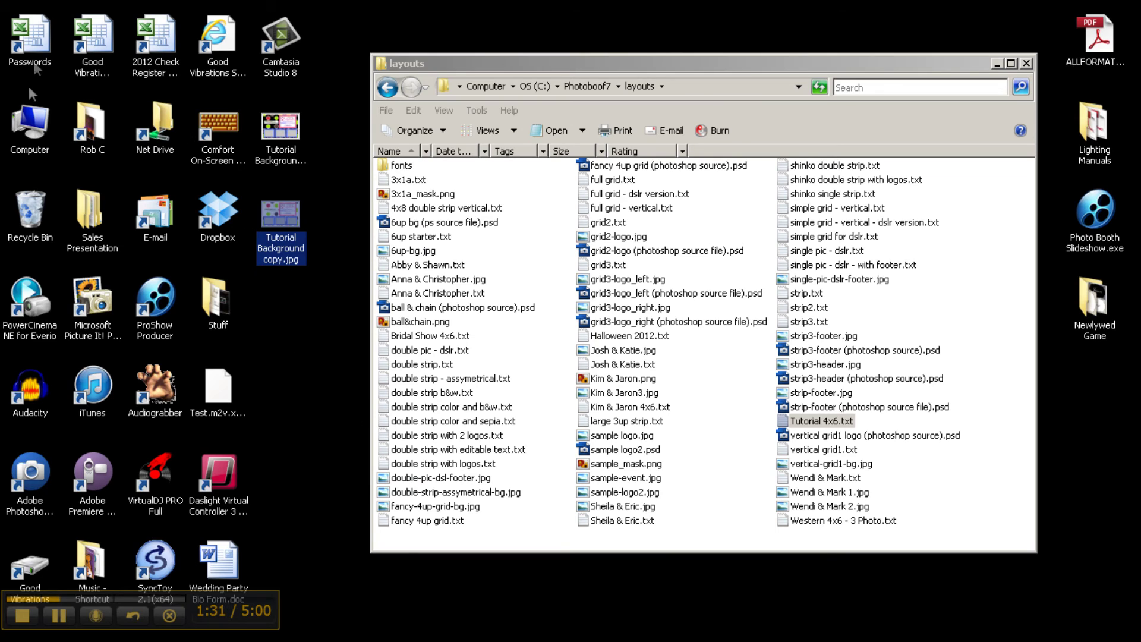
pyautogui.doubleClick(33, 126)
pyautogui.doubleClick(476, 262)
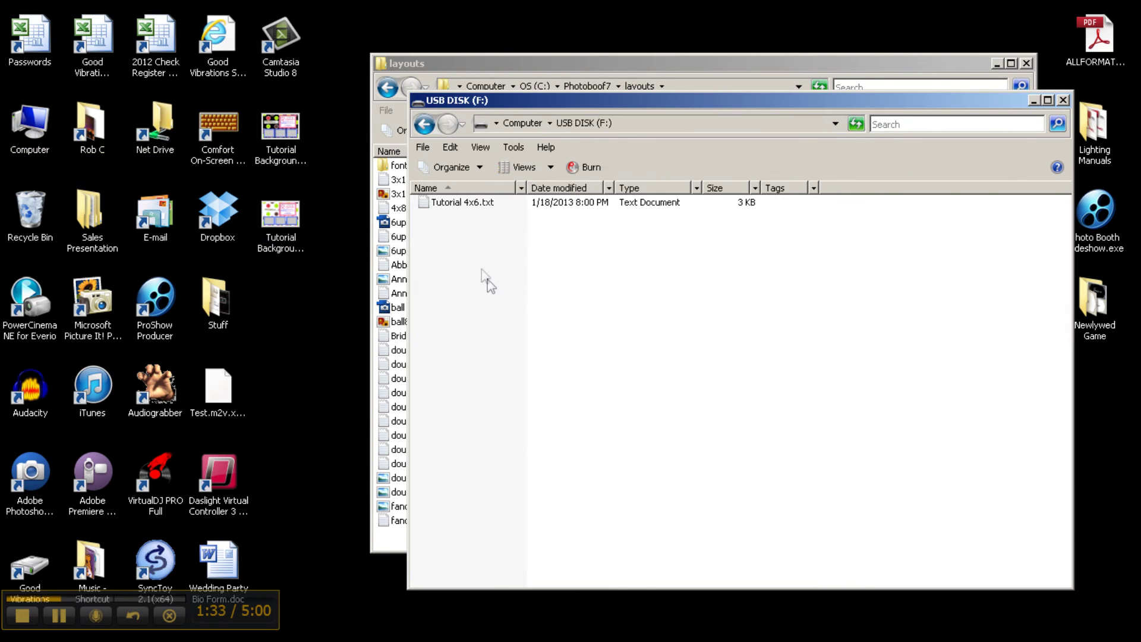
pyautogui.rightClick(490, 255)
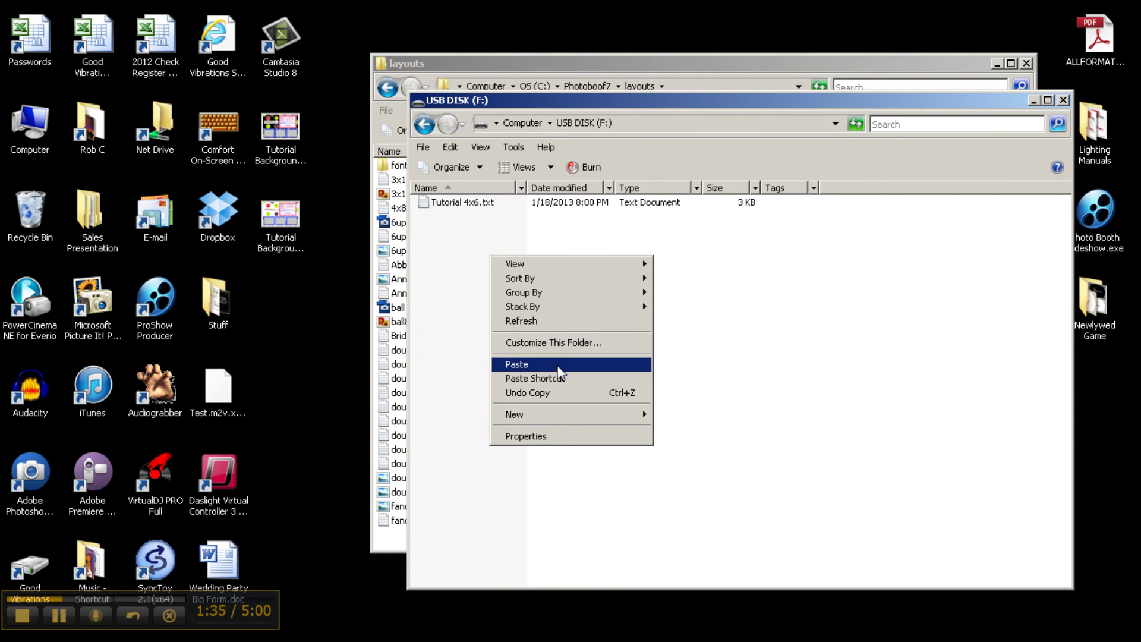
pyautogui.click(523, 364)
pyautogui.click(750, 362)
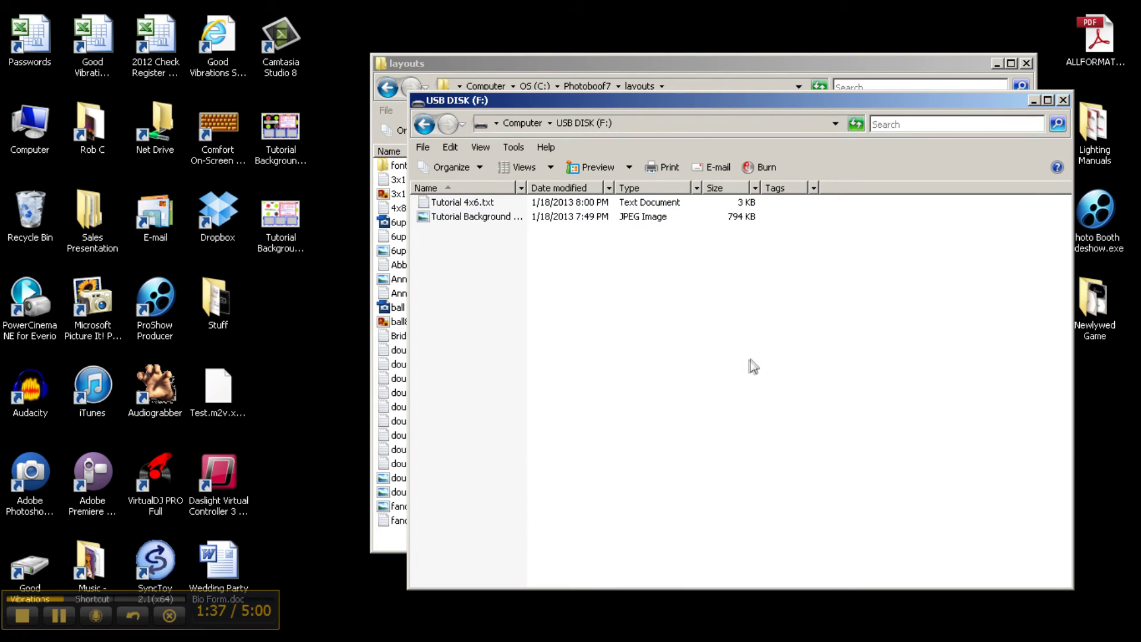
pyautogui.click(1063, 100)
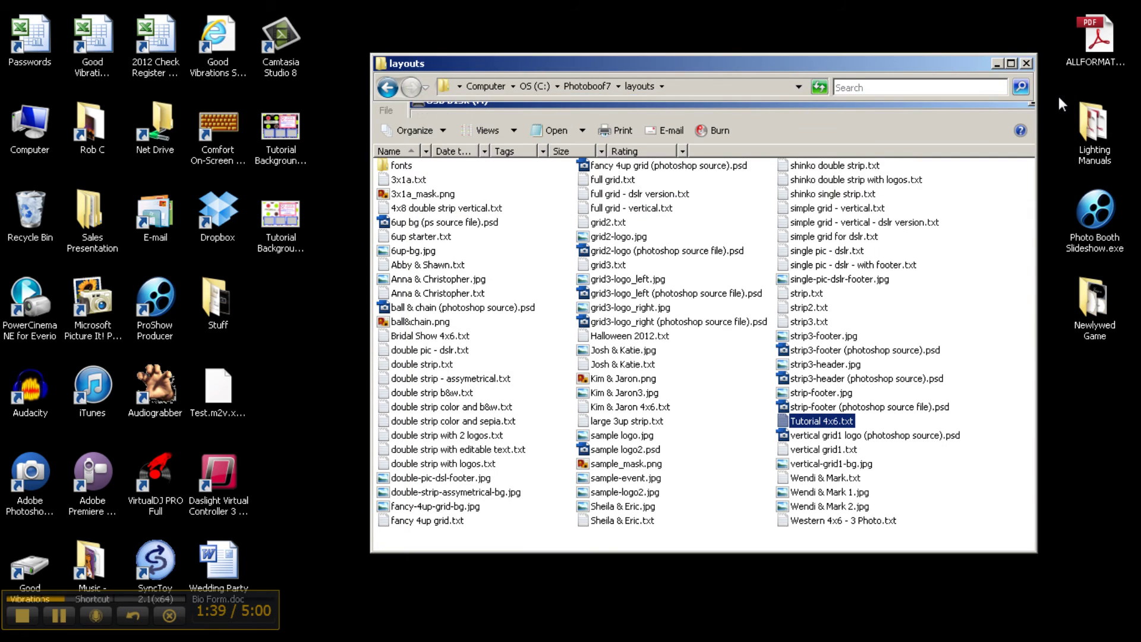
# Open USB DISK (F:) in a new window and move it to the right.
pyautogui.click(1028, 63)
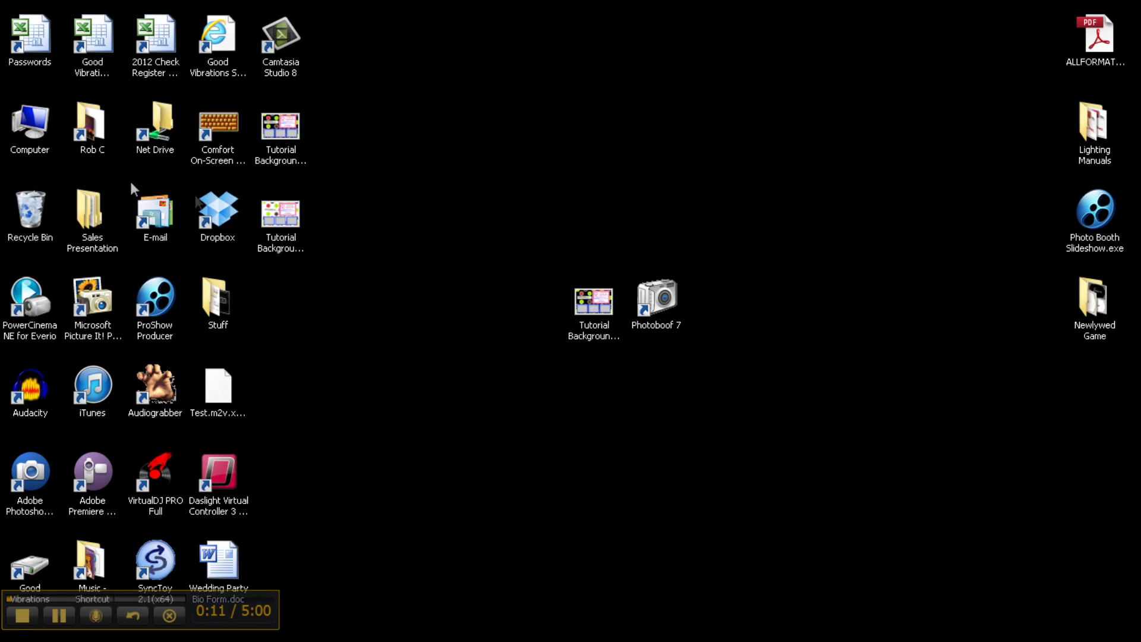
pyautogui.doubleClick(37, 148)
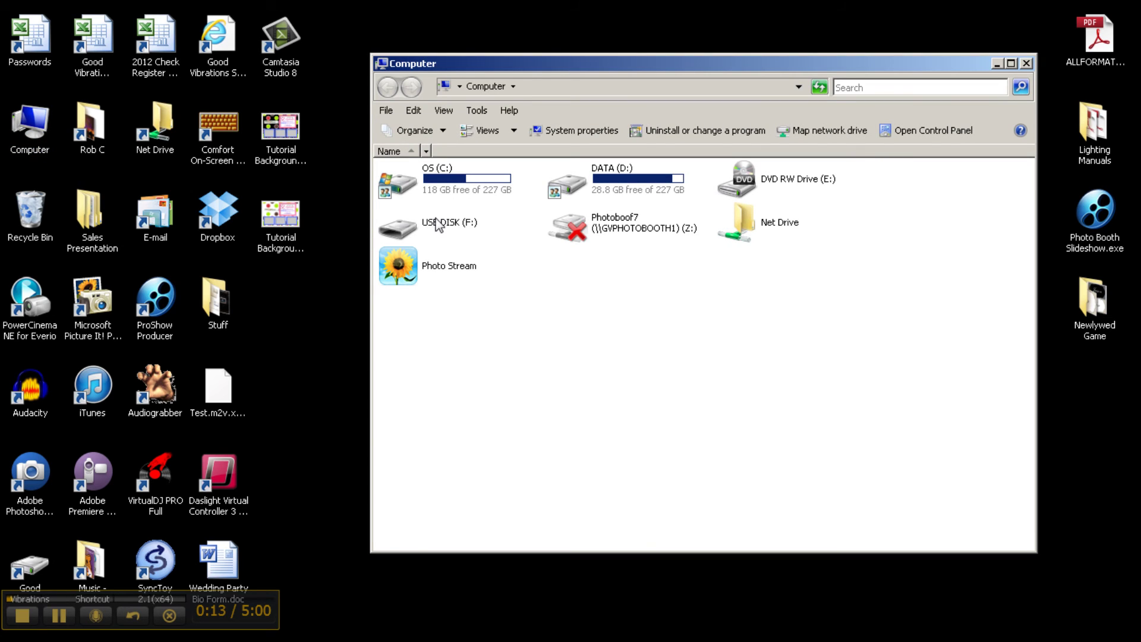
pyautogui.click(440, 225)
pyautogui.doubleClick(439, 225)
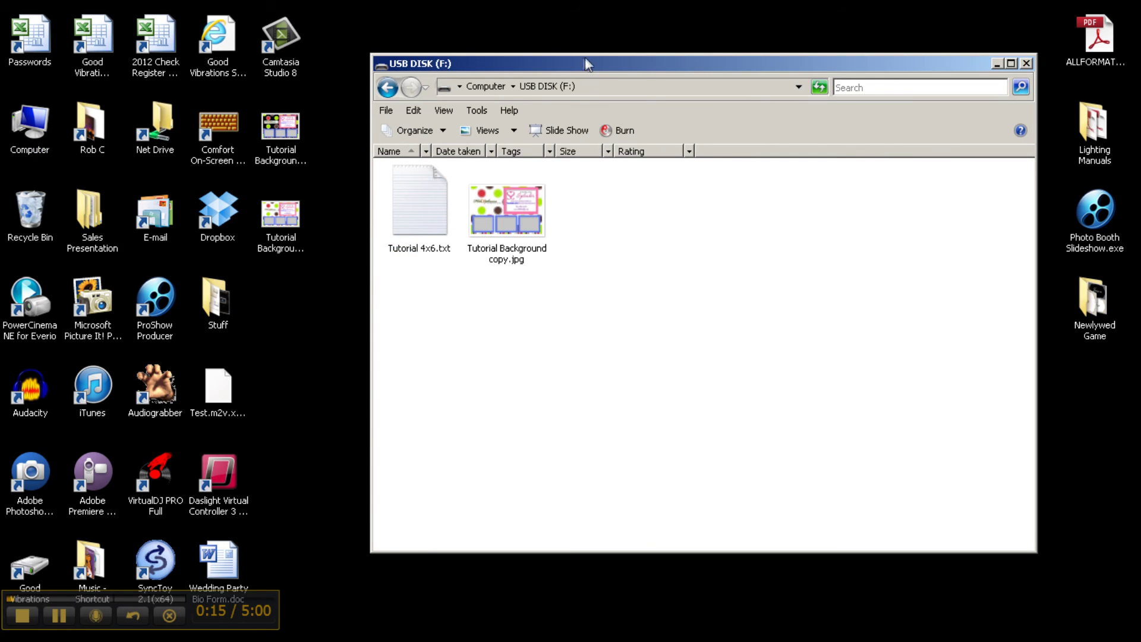
pyautogui.moveTo(586, 62); pyautogui.dragTo(973, 101)
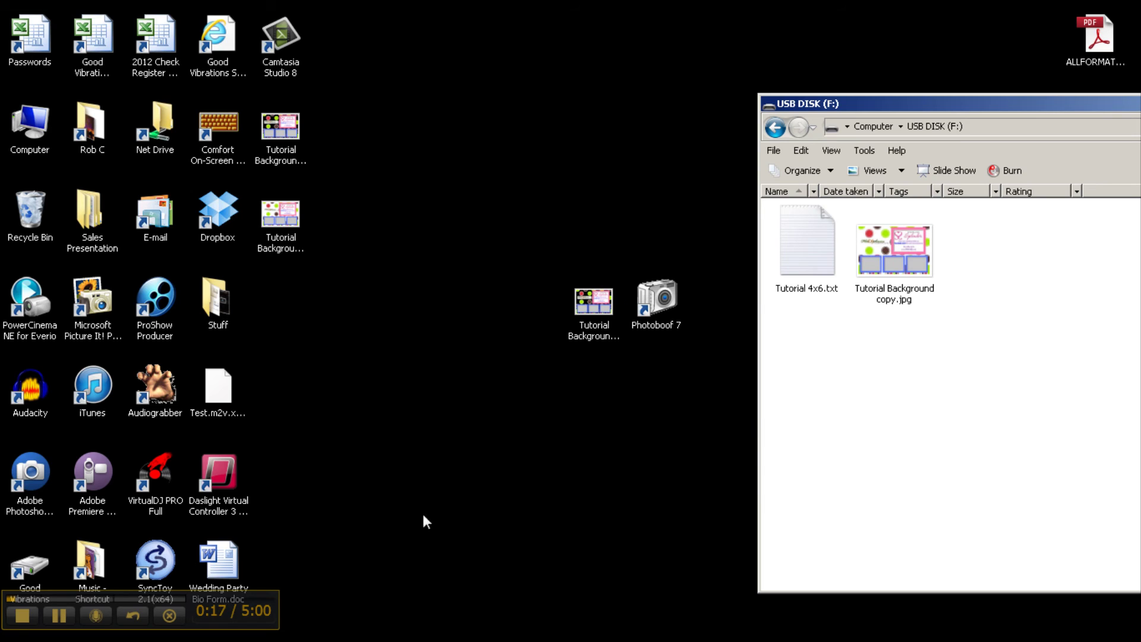
# Open C:\Photoboof7\layouts in a second Explorer window.
pyautogui.doubleClick(27, 136)
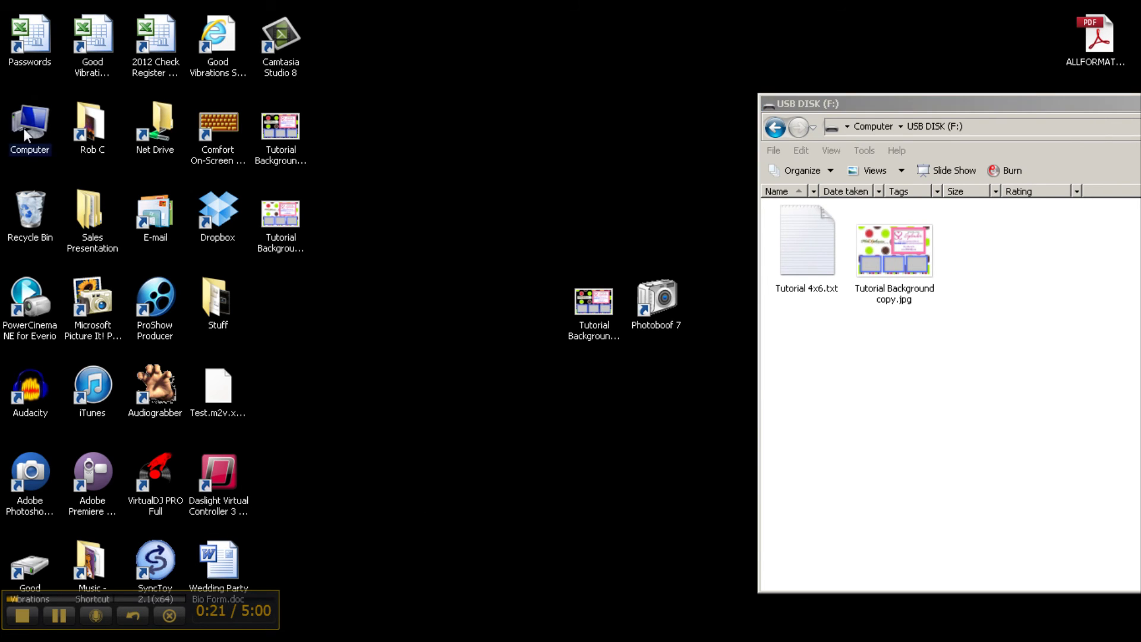
pyautogui.doubleClick(453, 182)
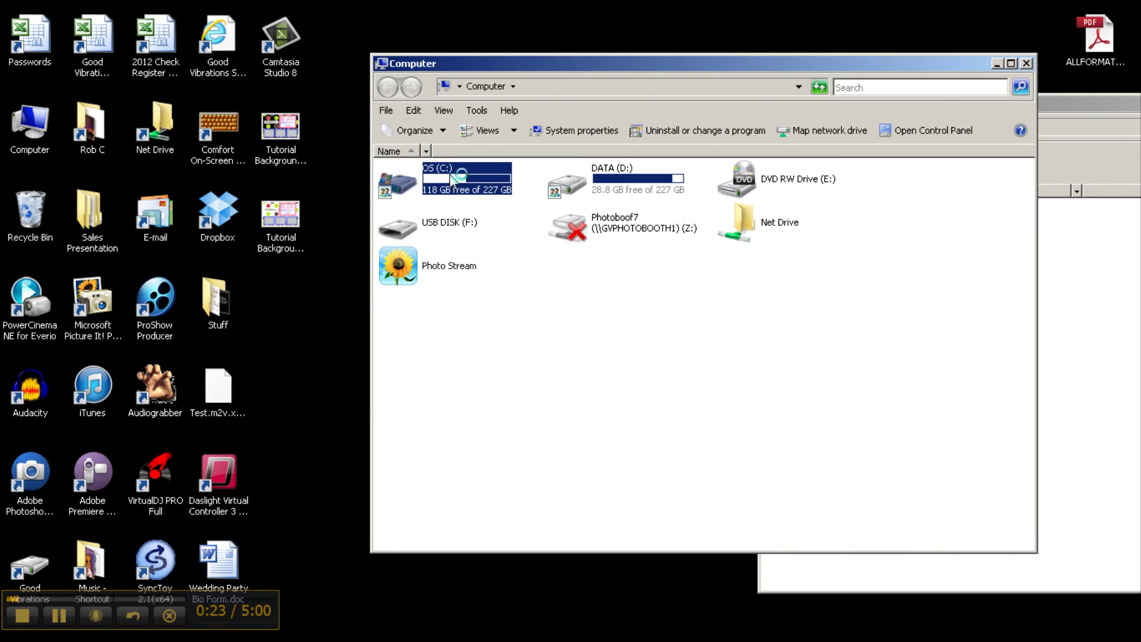
pyautogui.doubleClick(437, 279)
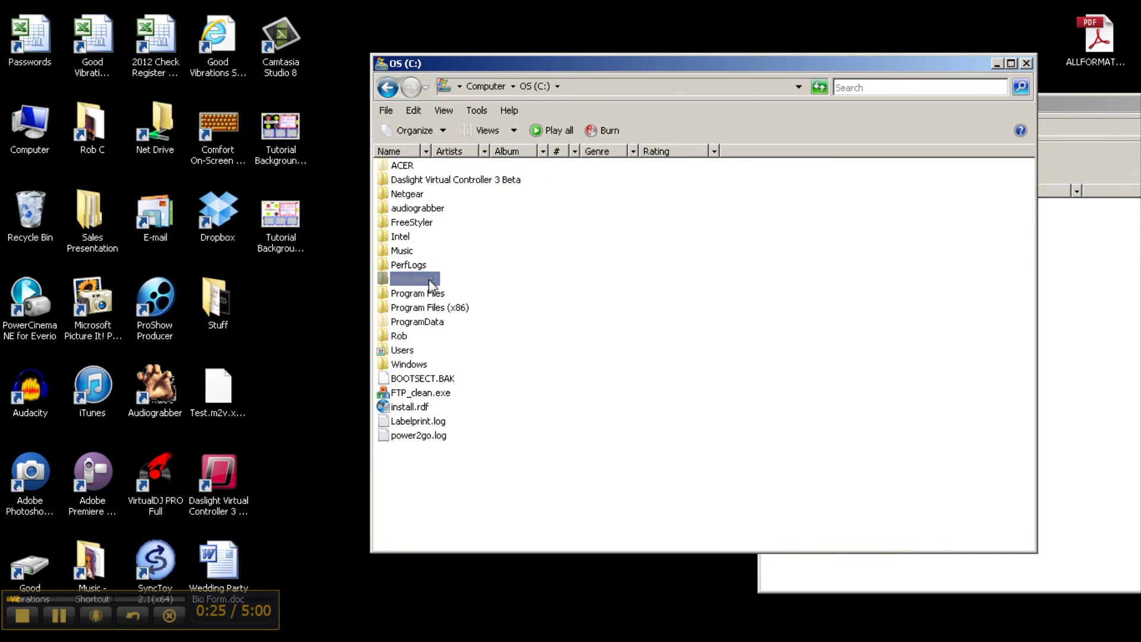
pyautogui.doubleClick(408, 252)
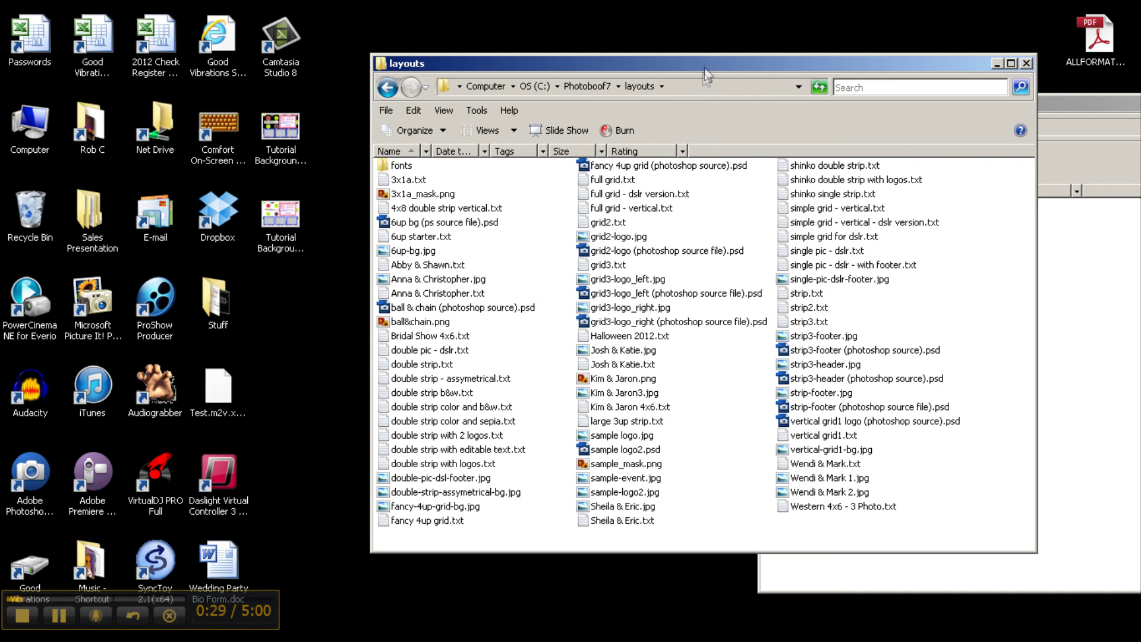
# Copy Tutorial 4x6.txt and Tutorial Background copy.jpg from the USB disk into layouts.
pyautogui.moveTo(704, 64); pyautogui.dragTo(401, 96)
pyautogui.click(818, 263)
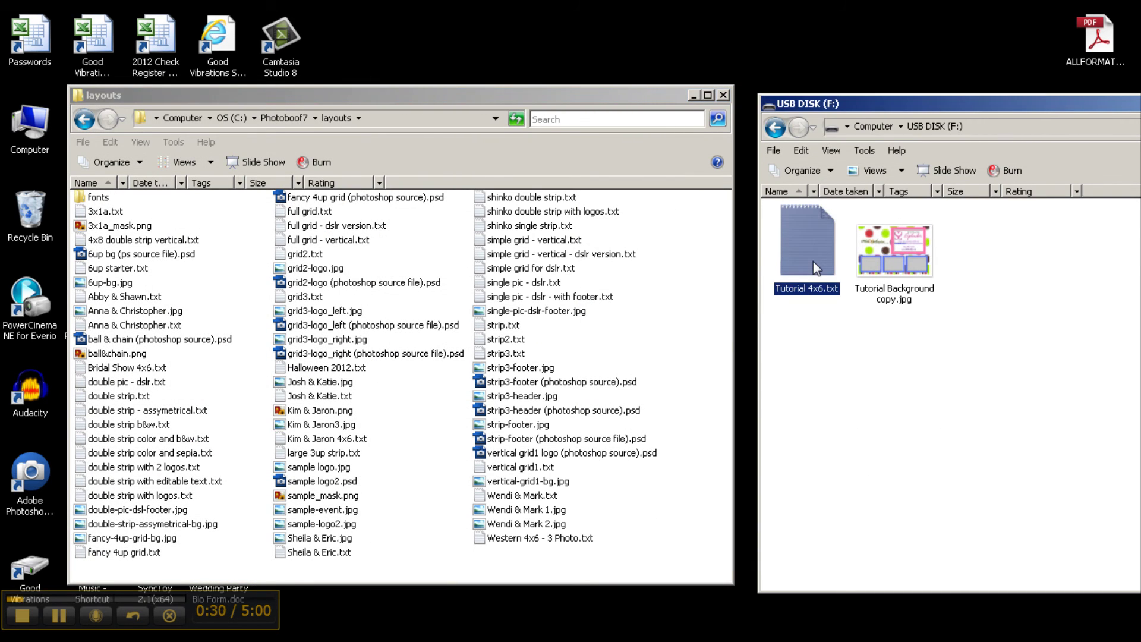
pyautogui.keyDown('shift'); pyautogui.click(895, 277); pyautogui.keyUp('shift')
pyautogui.rightClick(896, 276)
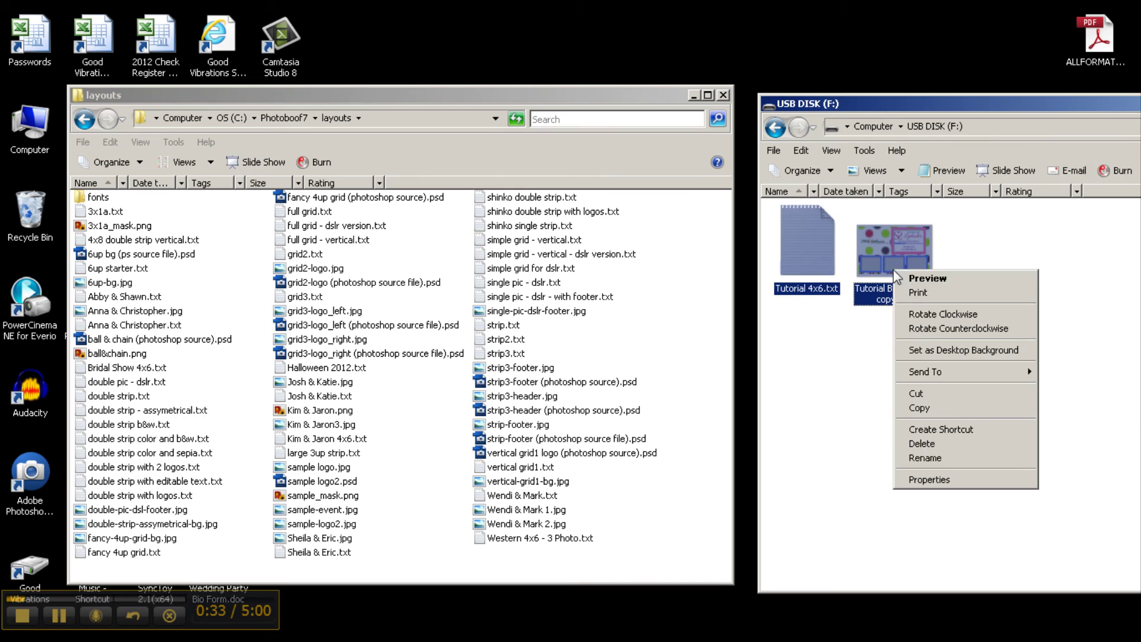
pyautogui.click(939, 413)
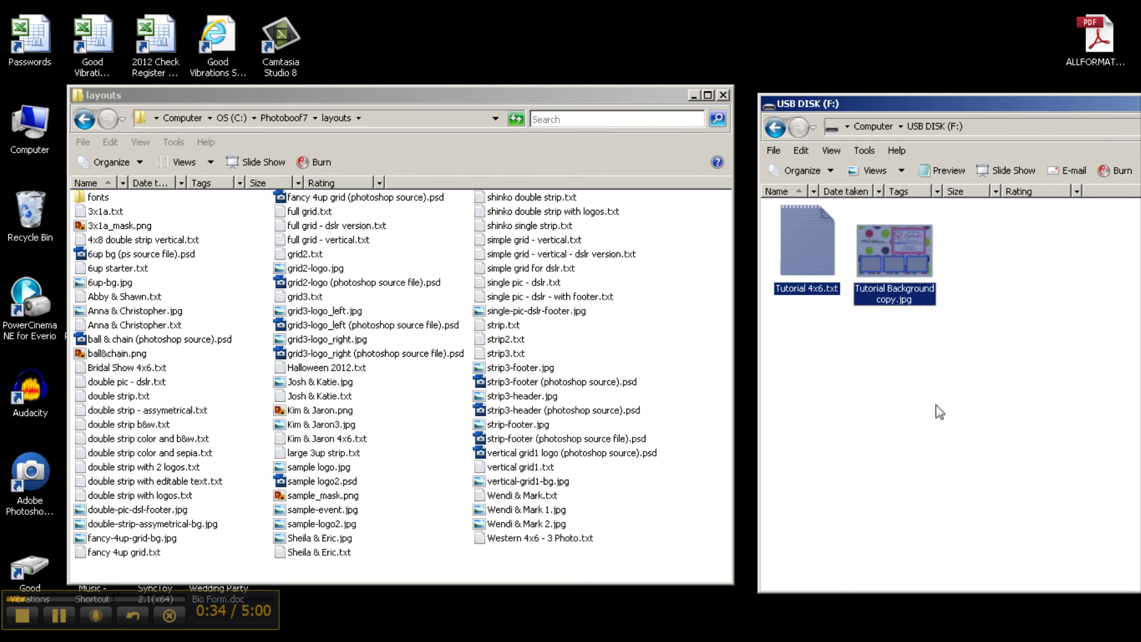
pyautogui.rightClick(700, 324)
pyautogui.click(737, 430)
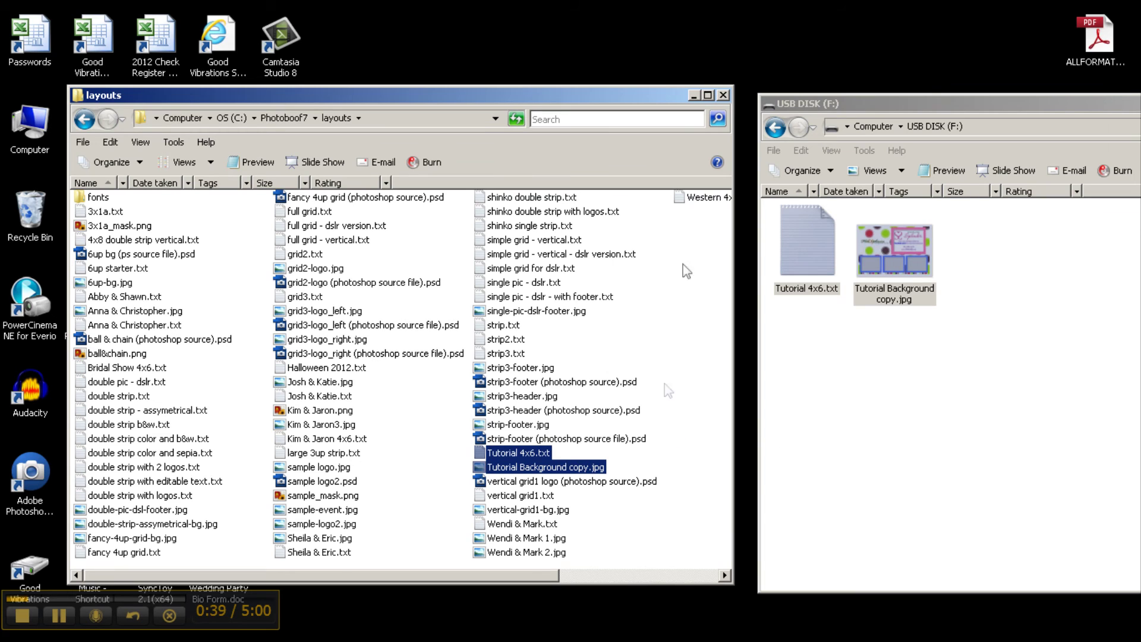
# Close the USB disk and layouts Explorer windows.
pyautogui.click(938, 102)
pyautogui.moveTo(993, 96); pyautogui.dragTo(900, 102)
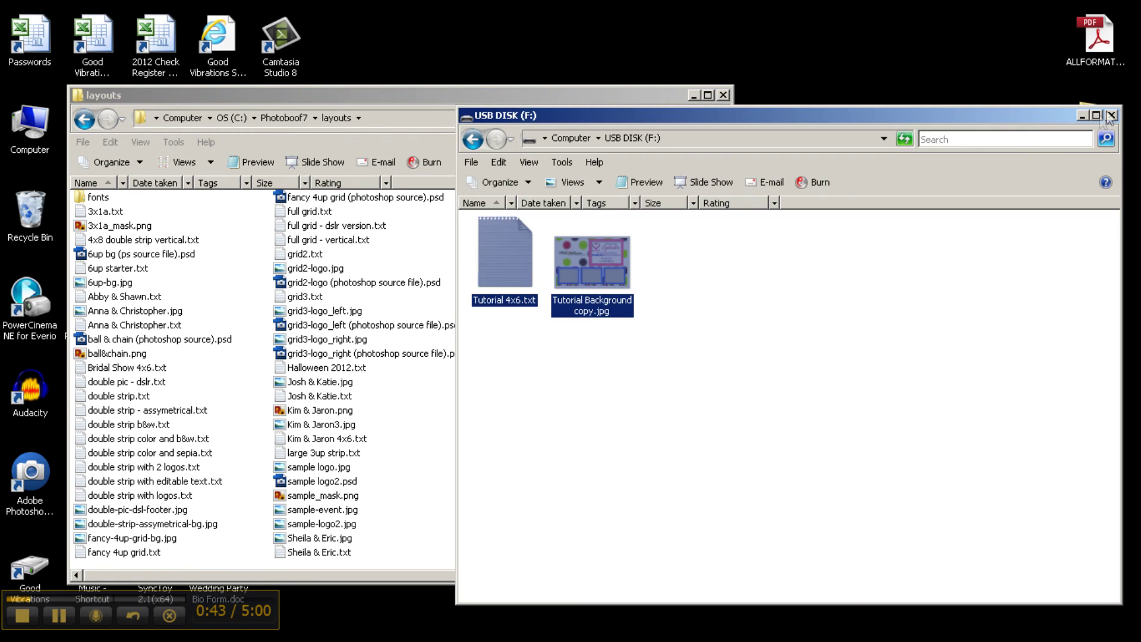
pyautogui.hotkey('alt', 'F4')
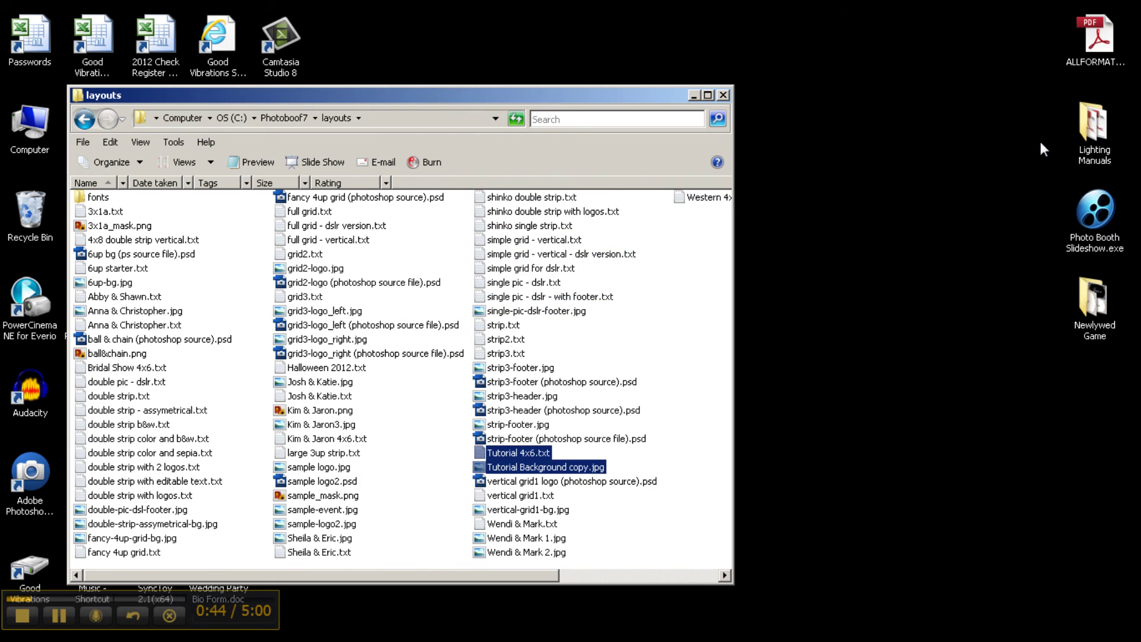
pyautogui.click(724, 95)
# Launch Photoboof 7, close The Big Picture camera control window, and centre the main window.
pyautogui.doubleClick(667, 295)
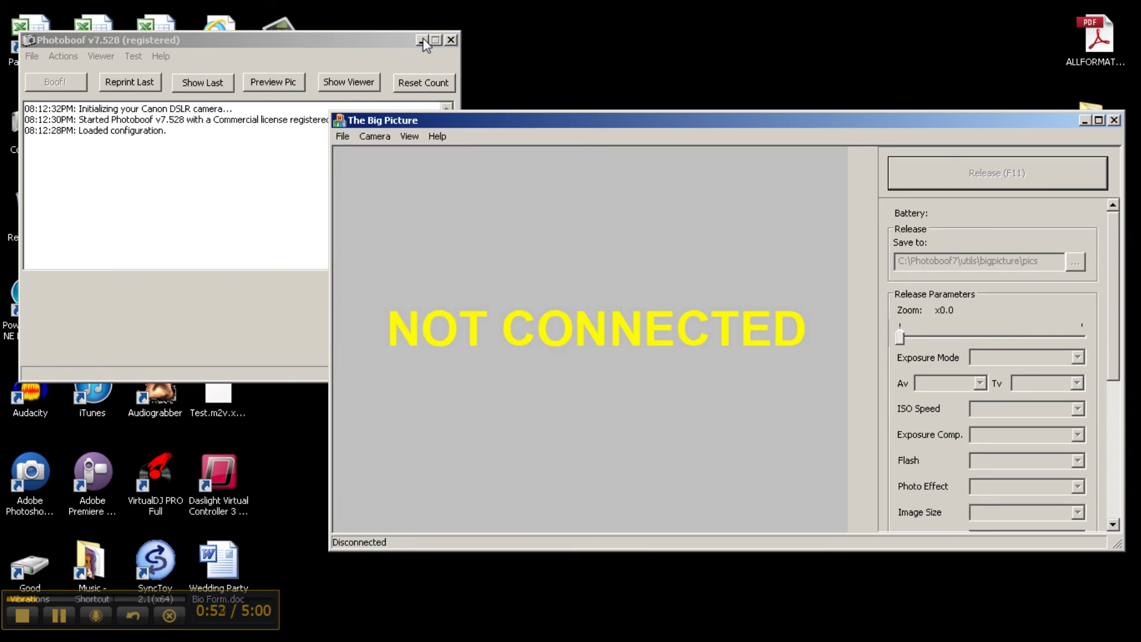
pyautogui.click(1085, 121)
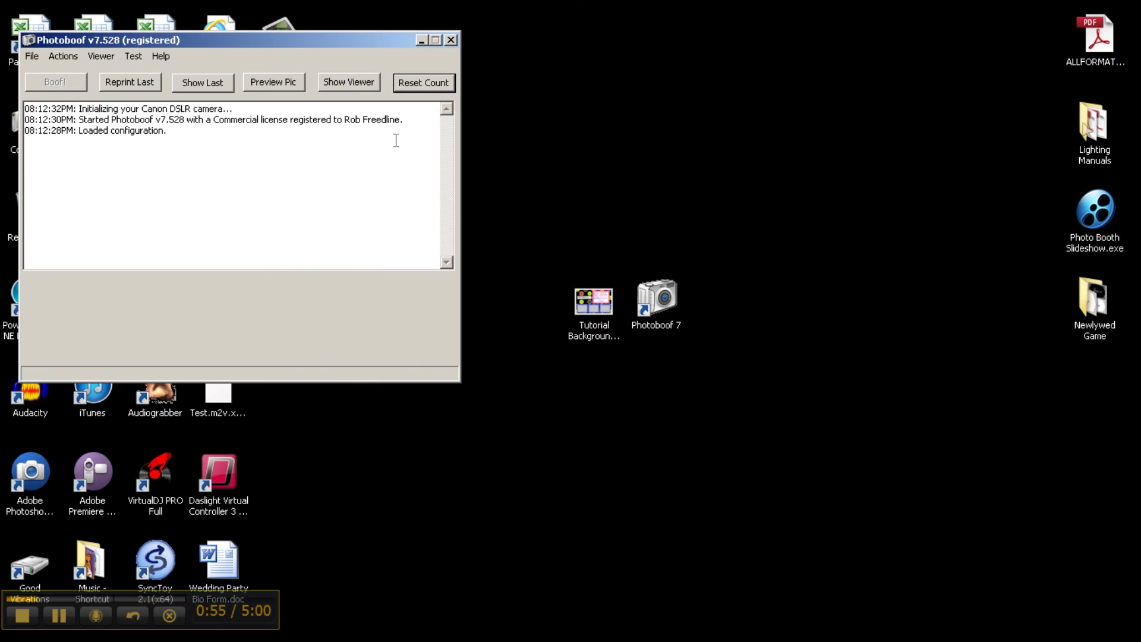
pyautogui.moveTo(215, 39); pyautogui.dragTo(627, 56)
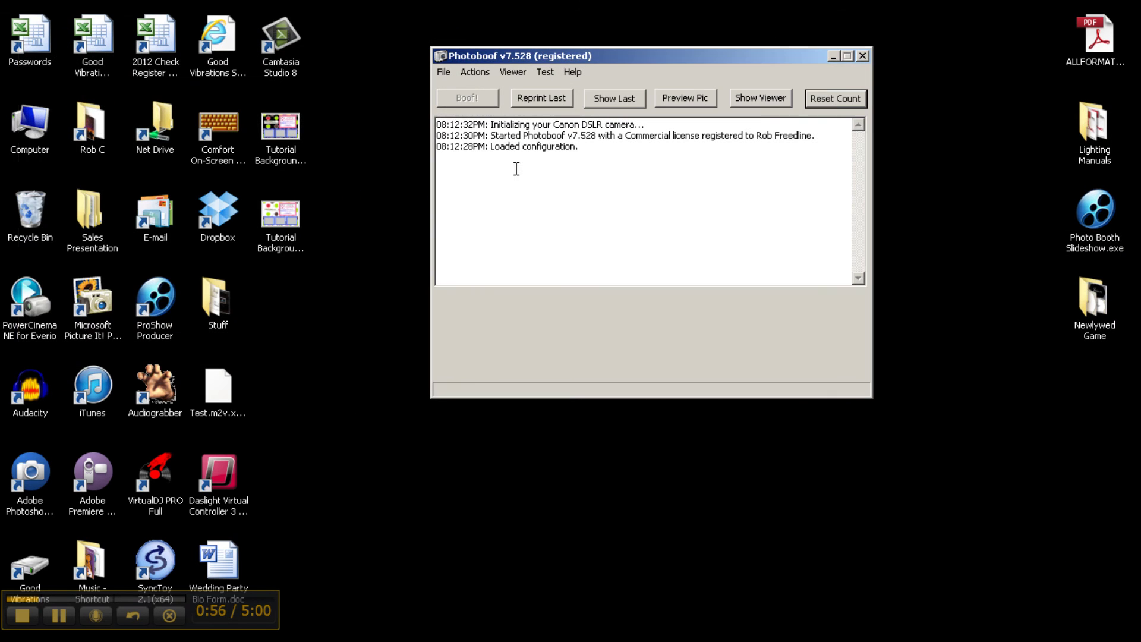
# In Preferences, choose the tutorial 4x6 photo layout and open it in the Layout Editor.
pyautogui.click(446, 74)
pyautogui.click(459, 90)
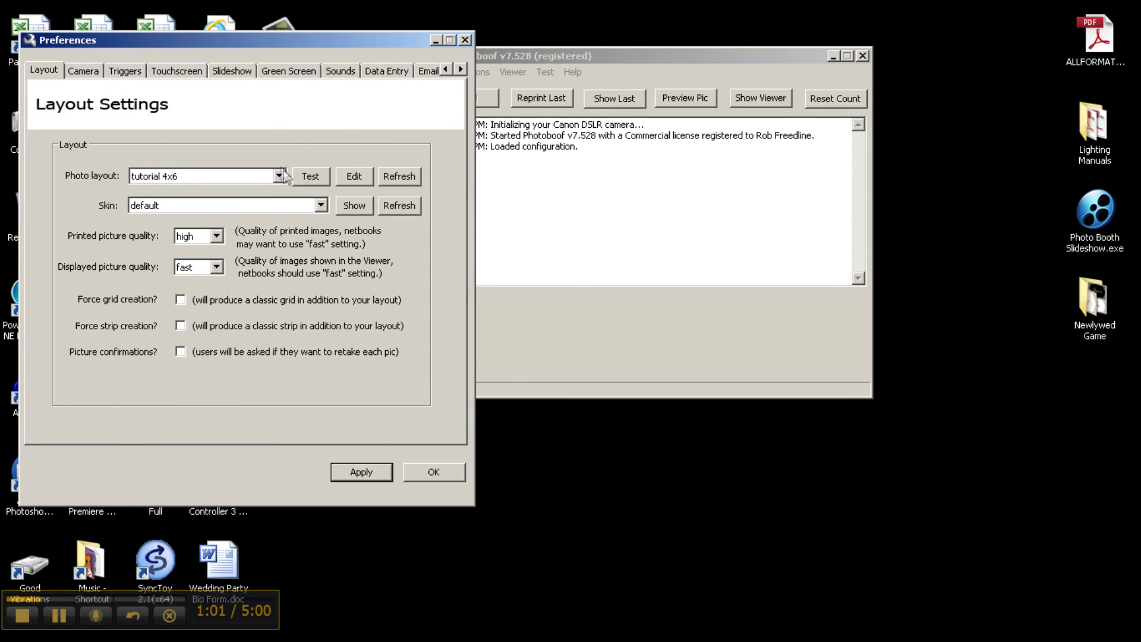
pyautogui.click(284, 172)
pyautogui.click(208, 474)
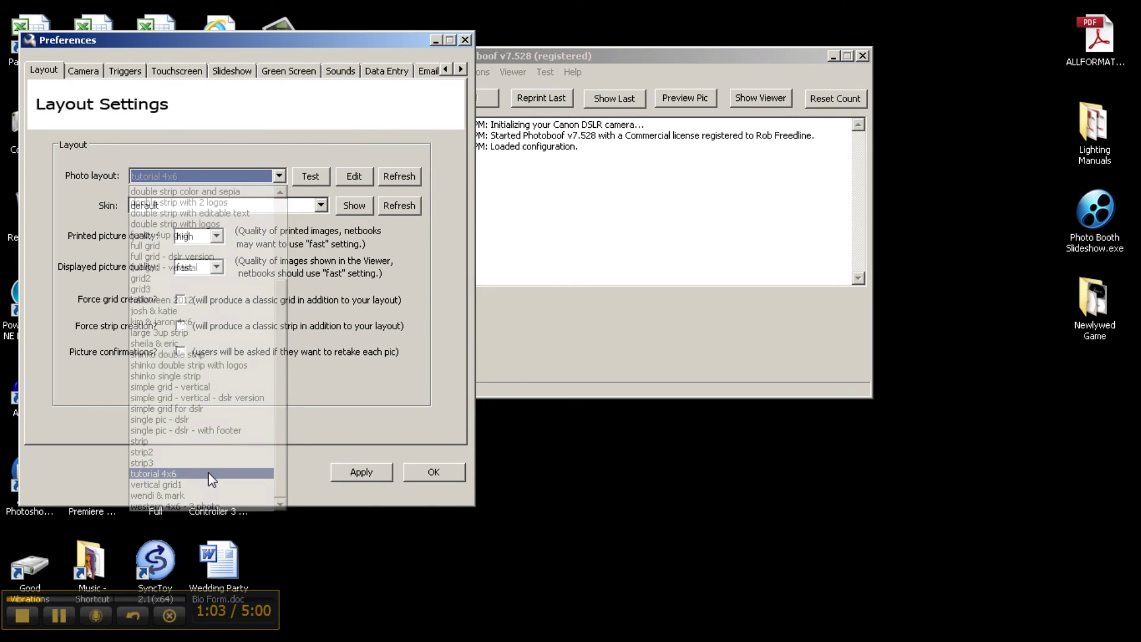
pyautogui.click(360, 178)
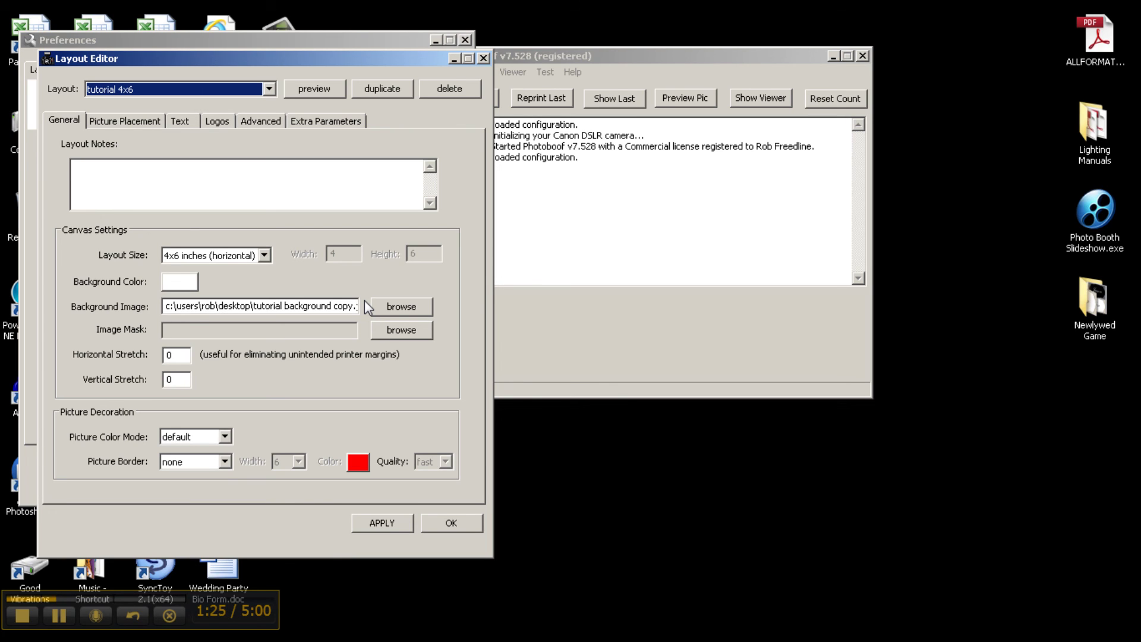
# Set the layout's background image to Tutorial Background copy.jpg from the layouts folder.
pyautogui.click(396, 303)
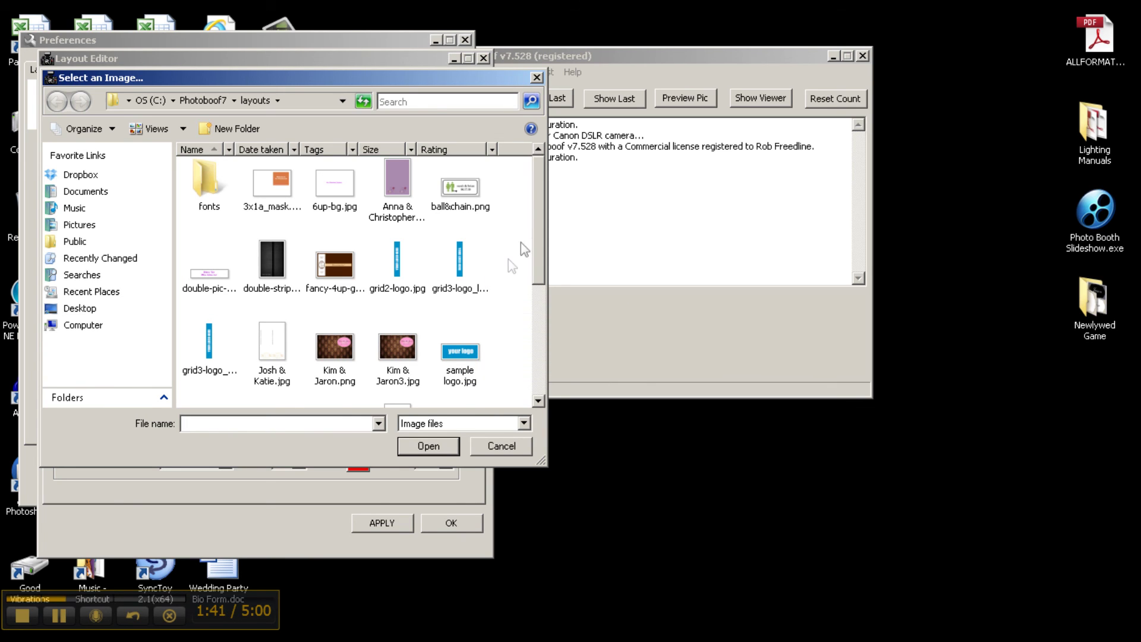
pyautogui.moveTo(541, 205); pyautogui.dragTo(544, 333)
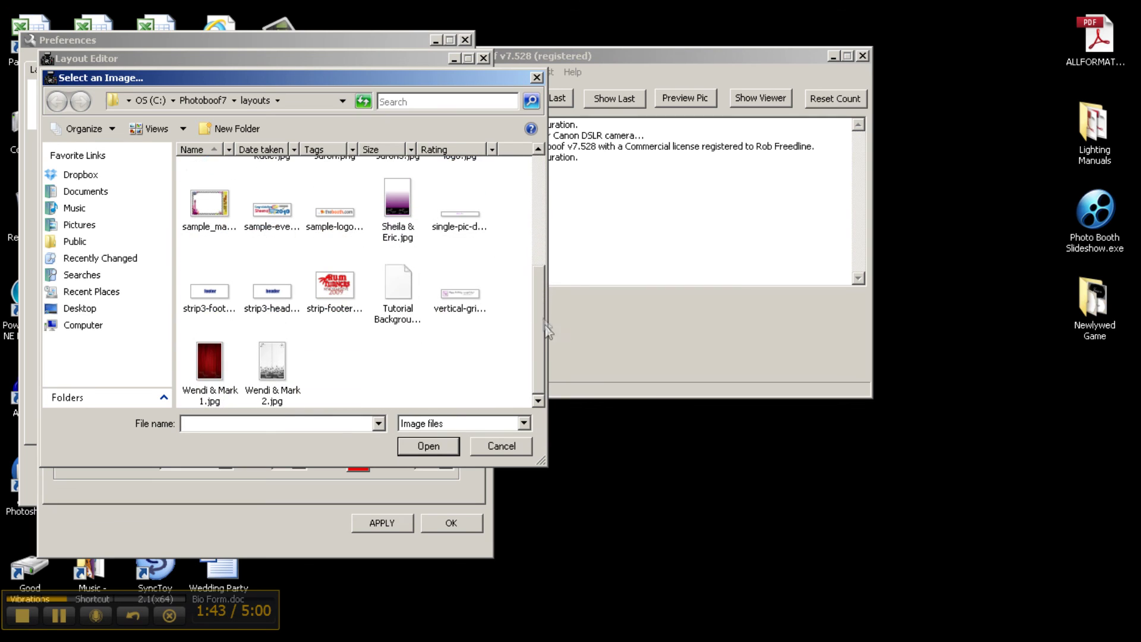
pyautogui.click(399, 321)
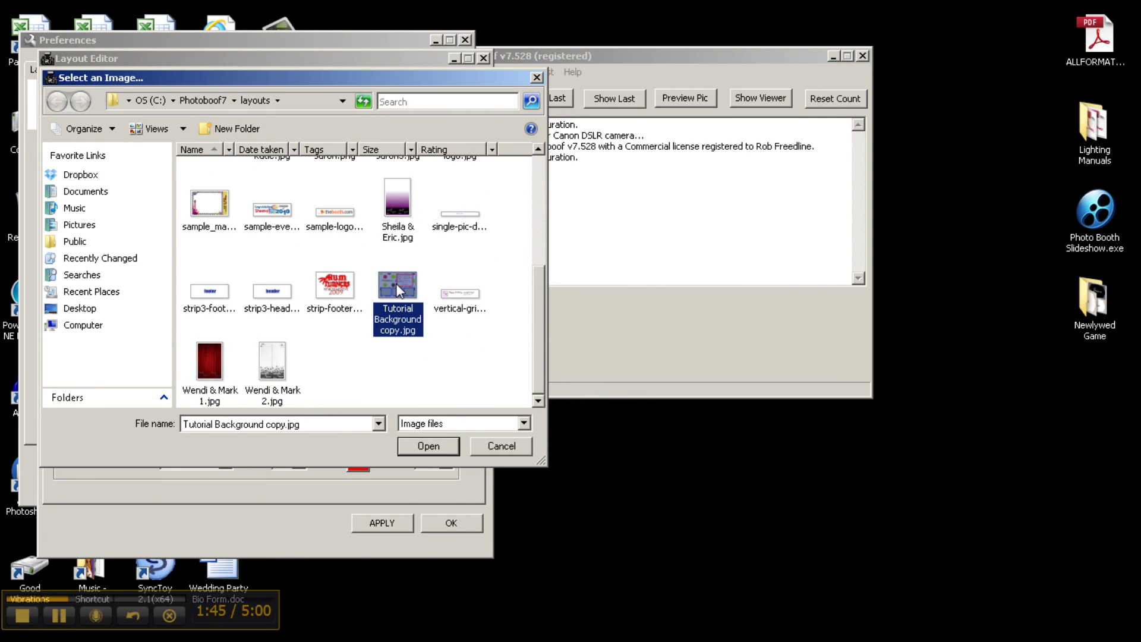
pyautogui.click(431, 447)
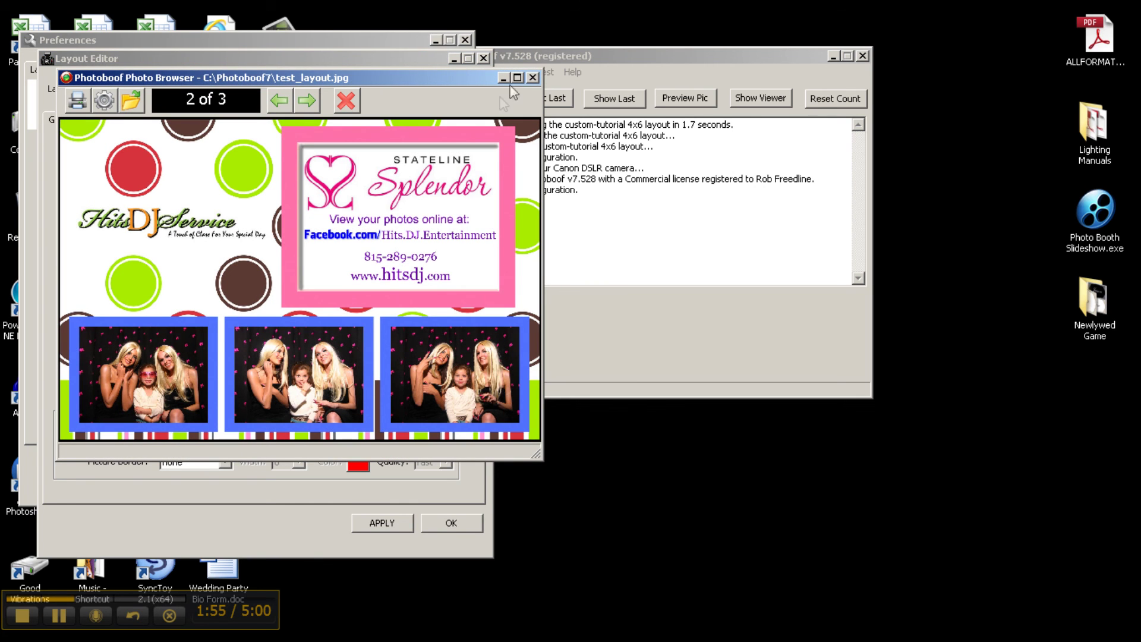
# Maximize the three-photo tutorial 4x6 preview to inspect it, then close it.
pyautogui.click(517, 77)
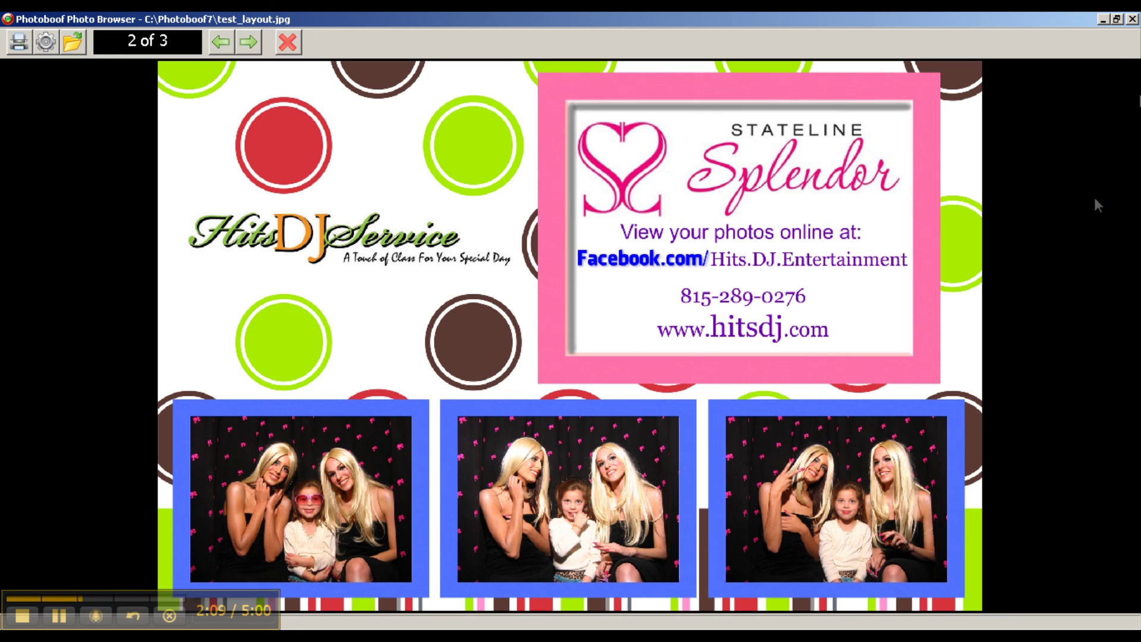
pyautogui.click(1133, 19)
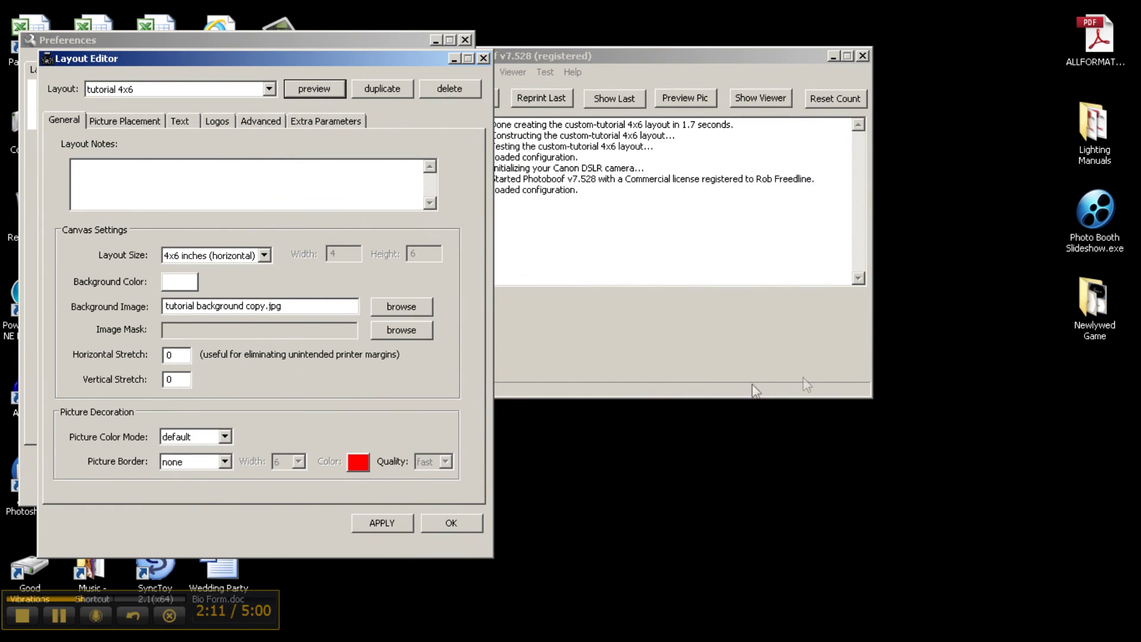